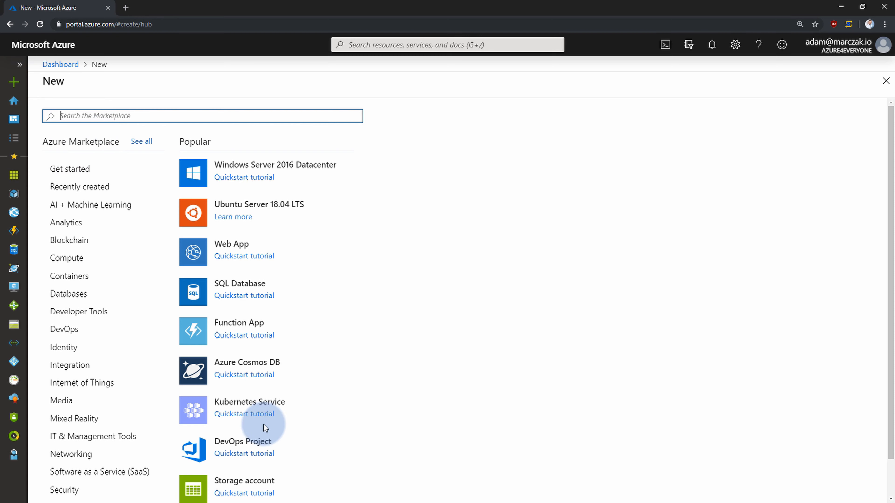
Start a new storage account and assign it to the azure4everyone-eventgrid-intro resource group.
{"action": "left_click", "coordinate": [254, 438]}
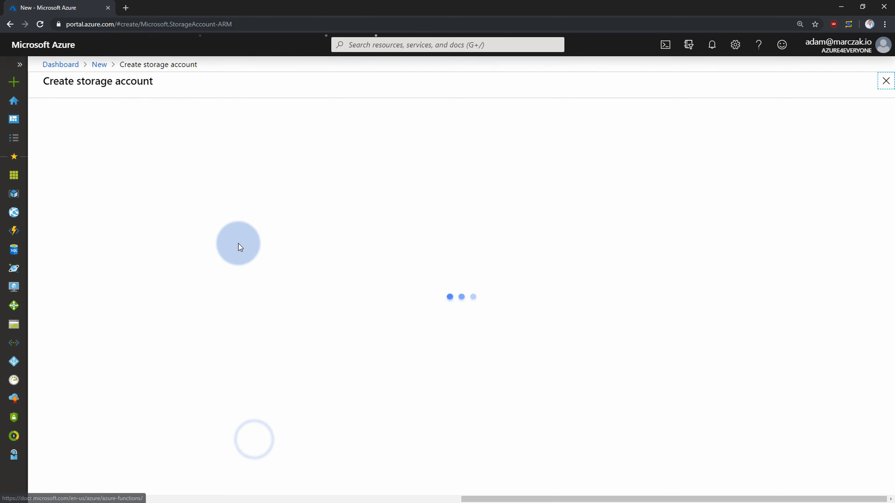
{"action": "left_click", "coordinate": [453, 260]}
{"action": "left_click", "coordinate": [389, 272]}
{"action": "scroll", "coordinate": [321, 295], "scroll_direction": "down", "scroll_amount": 1}
{"action": "scroll", "coordinate": [321, 296], "scroll_direction": "down", "scroll_amount": 1}
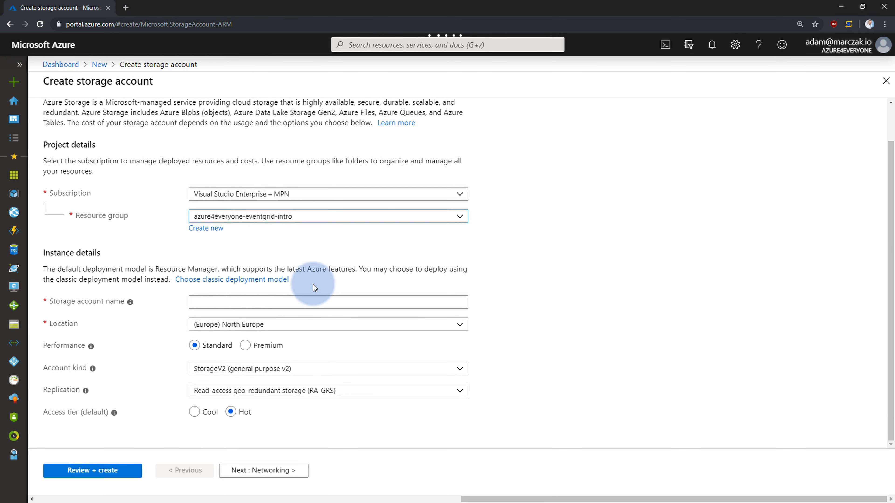
Name the storage account eventgriddemo1, then review and create it with the remaining settings at their defaults.
{"action": "left_click", "coordinate": [279, 303]}
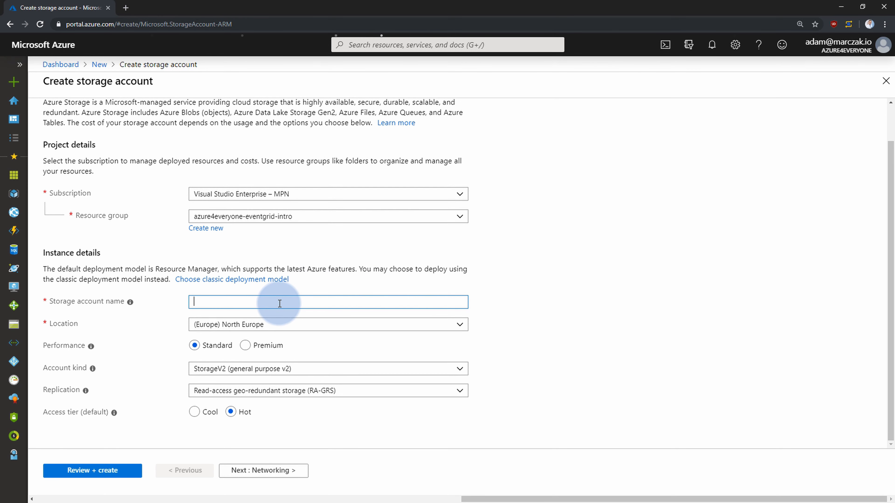
{"action": "type", "text": "eventgriddemo1"}
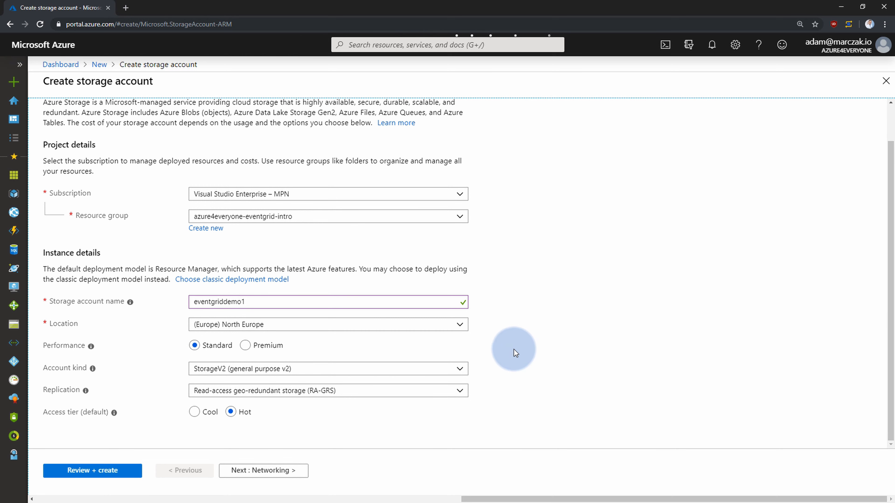
{"action": "left_click", "coordinate": [121, 472]}
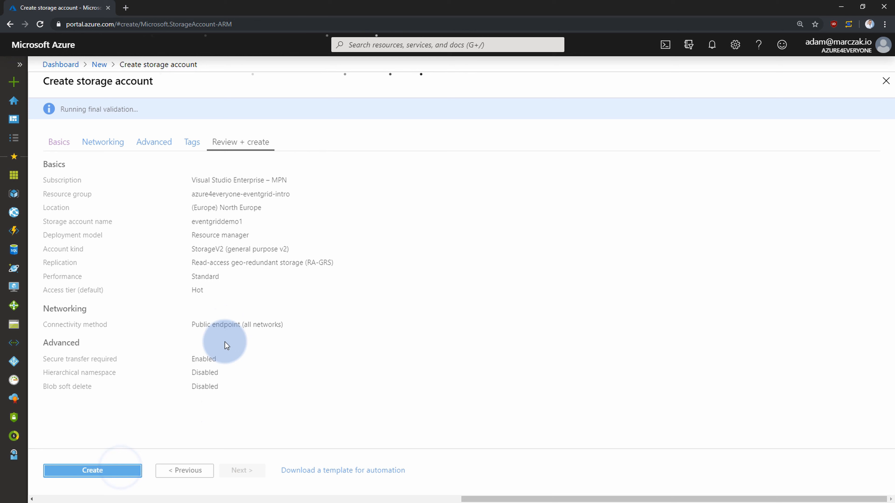
{"action": "left_click", "coordinate": [116, 474]}
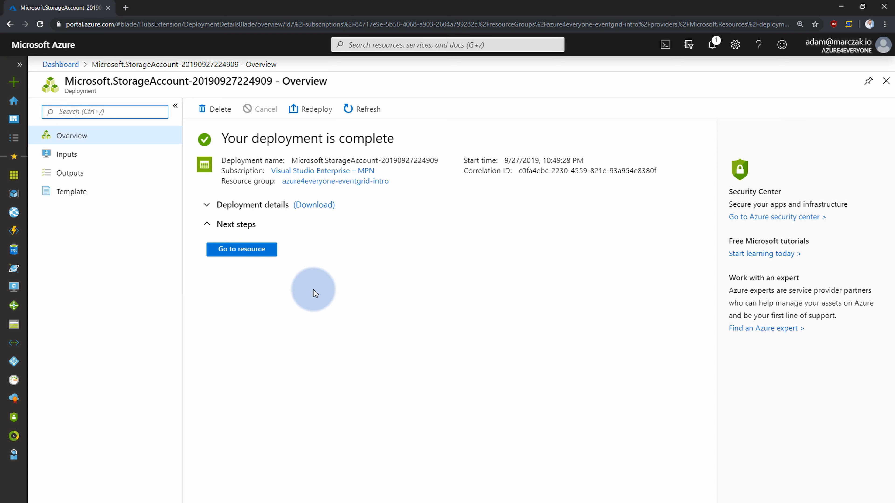
Find Logic App in the Marketplace and start creating a new one.
{"action": "left_click", "coordinate": [13, 83]}
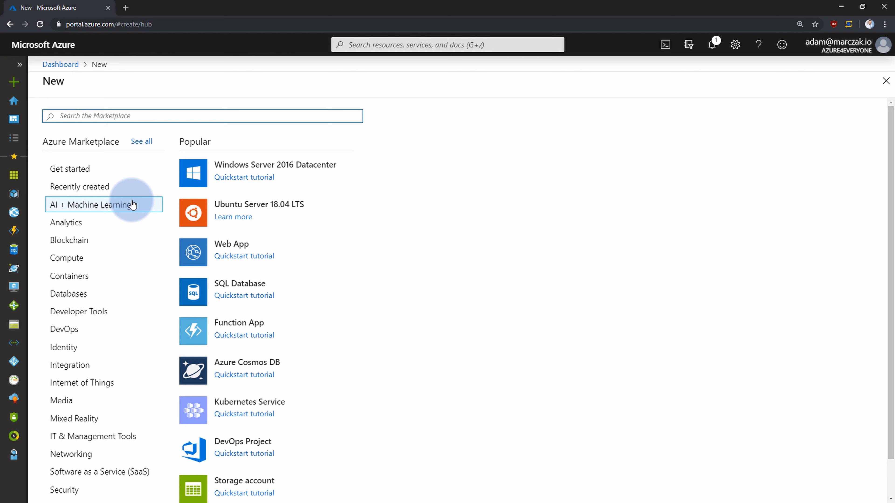
{"action": "type", "text": "logic app"}
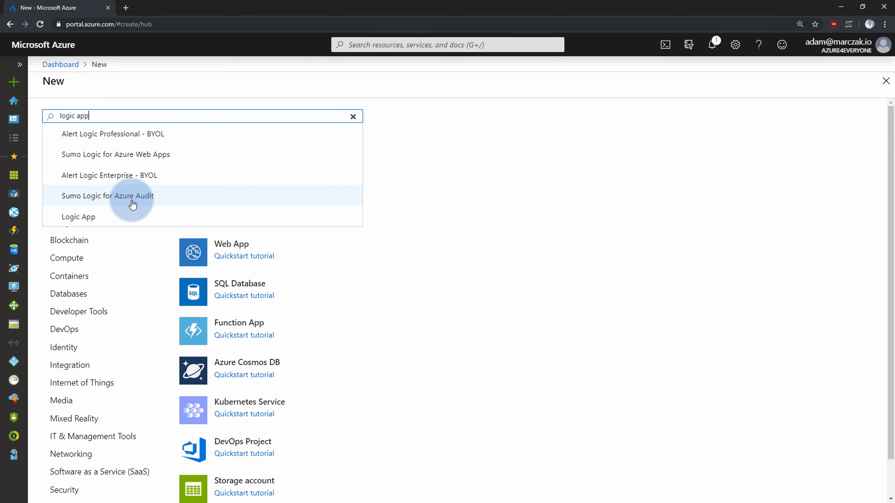
{"action": "left_click", "coordinate": [125, 132]}
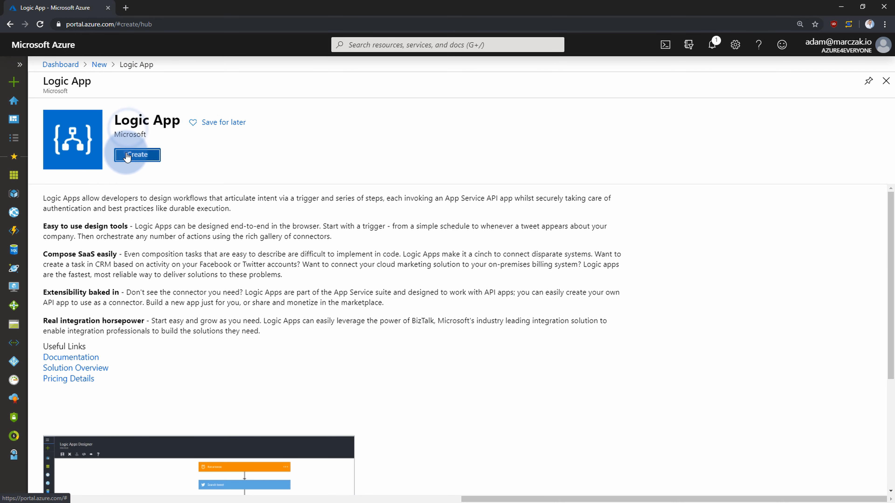
{"action": "left_click", "coordinate": [128, 157]}
Create the logic app as new-blob-event in the existing resource group azure4everyone-eventgrid-intro.
{"action": "left_click", "coordinate": [133, 133]}
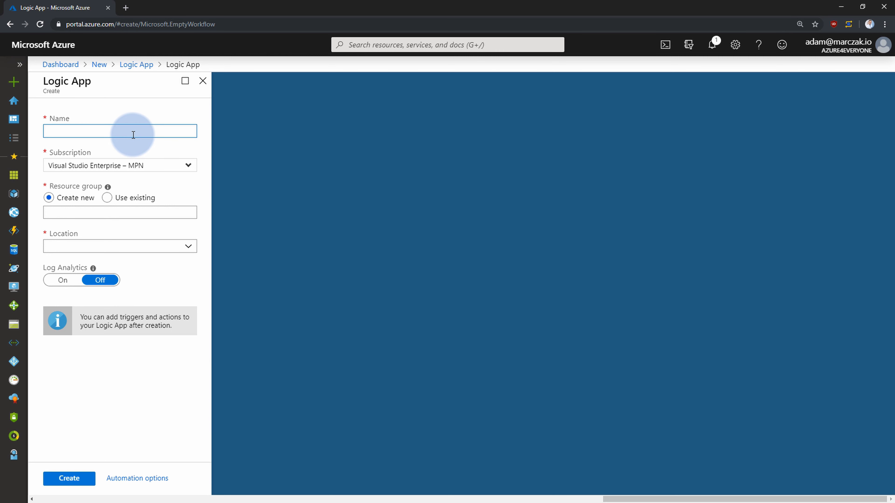
{"action": "type", "text": "new-blob-event"}
{"action": "left_click", "coordinate": [108, 198]}
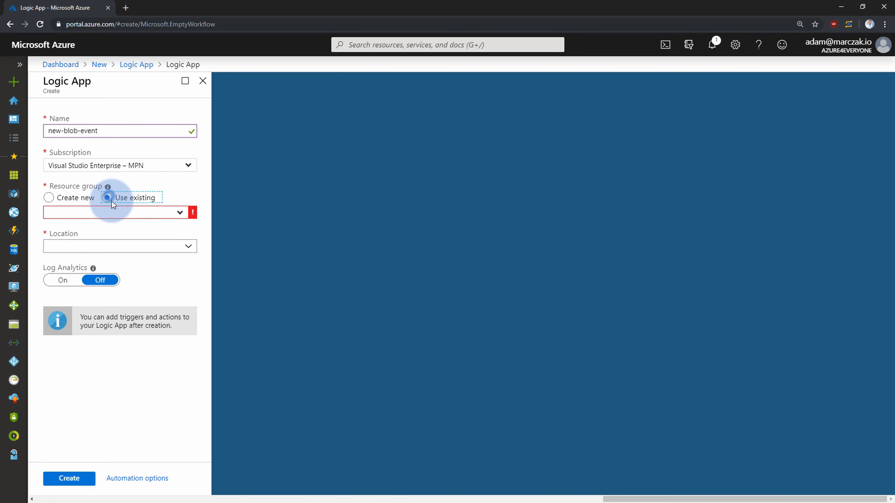
{"action": "left_click", "coordinate": [178, 213]}
{"action": "left_click", "coordinate": [164, 229]}
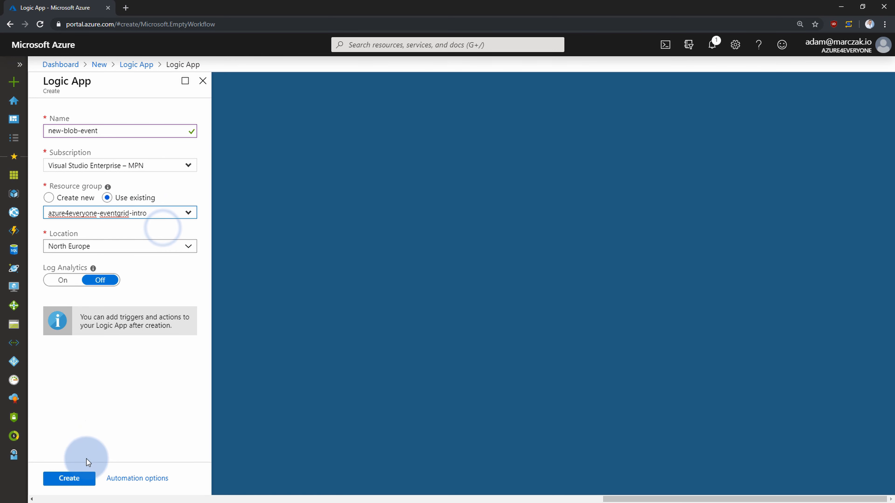
{"action": "left_click", "coordinate": [77, 481]}
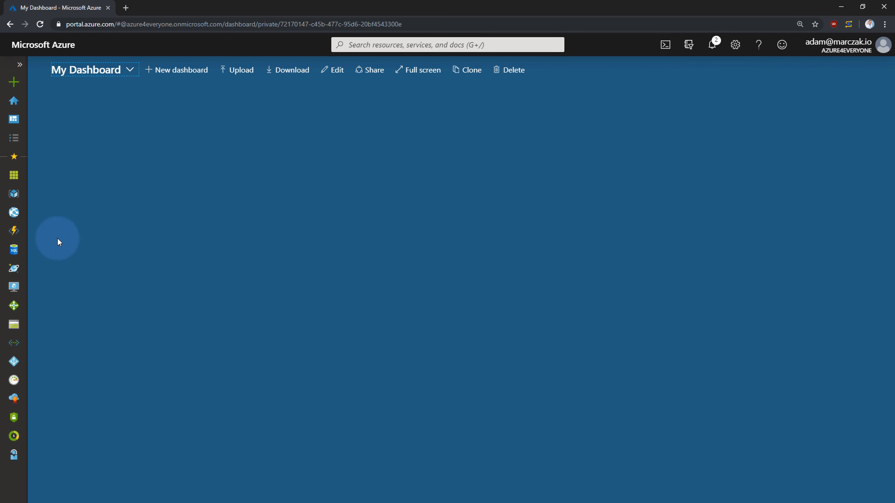
Open the Blobs service of the eventgriddemo1 storage account in the azure4everyone-eventgrid-intro resource group.
{"action": "left_click", "coordinate": [17, 194]}
{"action": "left_click", "coordinate": [165, 205]}
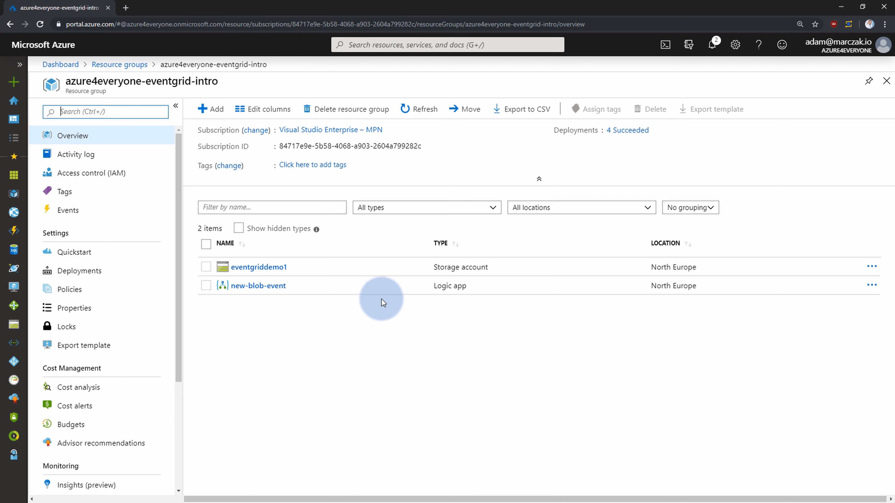
{"action": "left_click", "coordinate": [270, 267]}
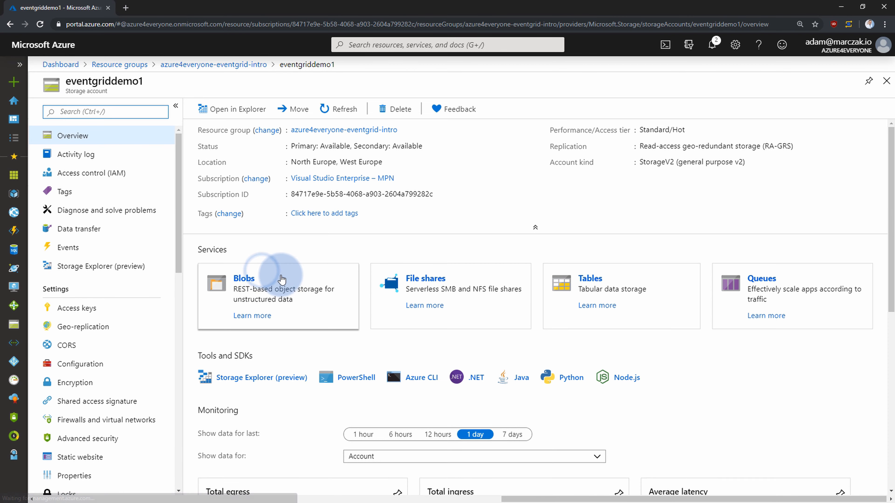
{"action": "left_click", "coordinate": [281, 279]}
Create a blob container named demo in the eventgriddemo1 storage account.
{"action": "left_click", "coordinate": [225, 108]}
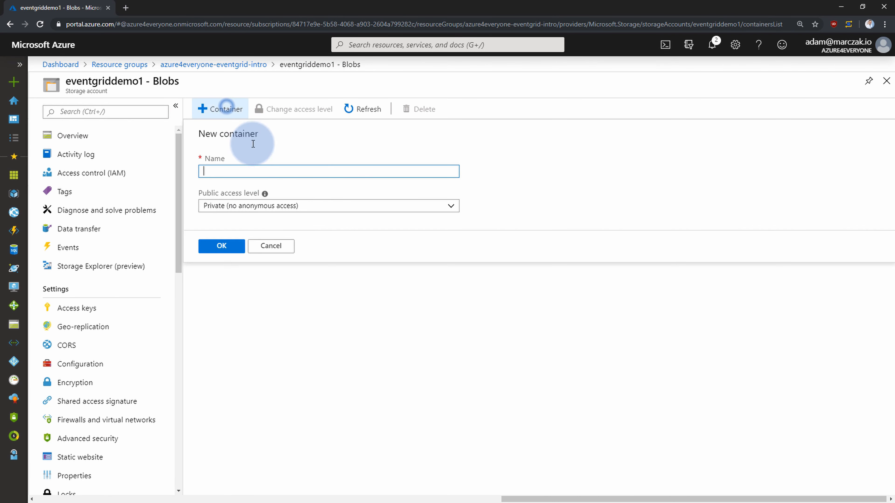
{"action": "type", "text": "demo"}
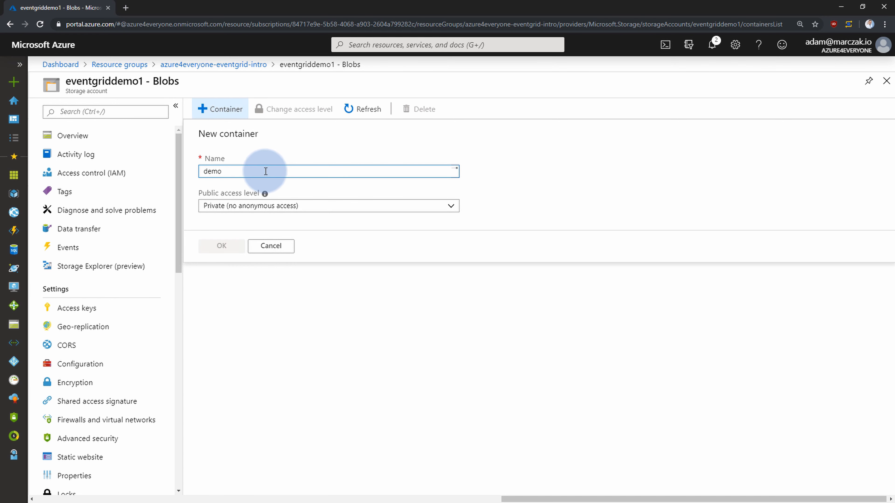
{"action": "left_click", "coordinate": [225, 246]}
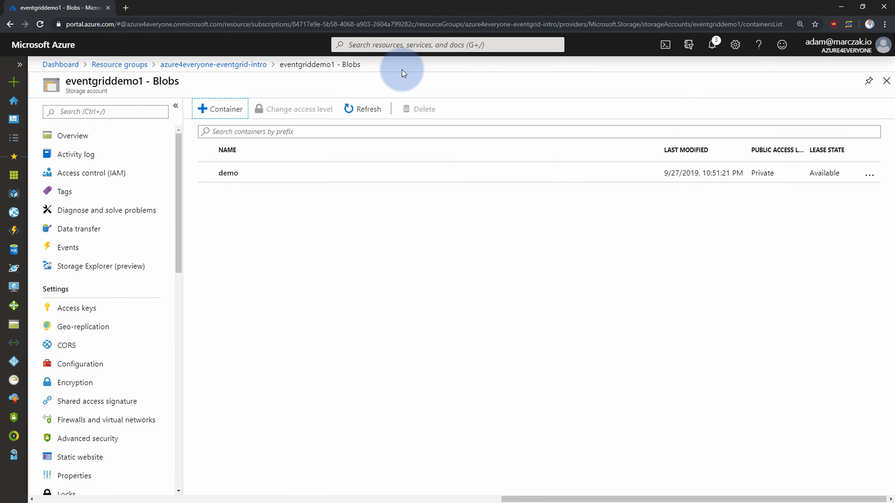
Check the registration status of the eventgrid resource provider in the Visual Studio Enterprise – MPN subscription.
{"action": "left_click", "coordinate": [405, 47]}
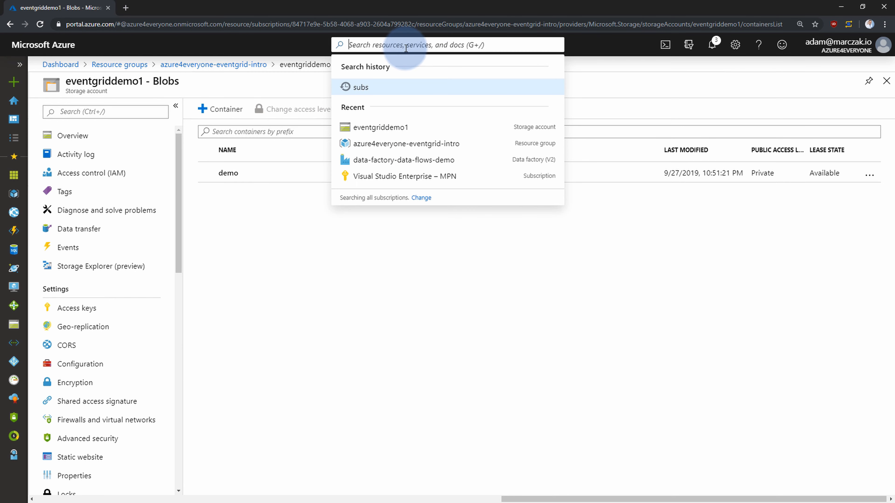
{"action": "left_click", "coordinate": [402, 176]}
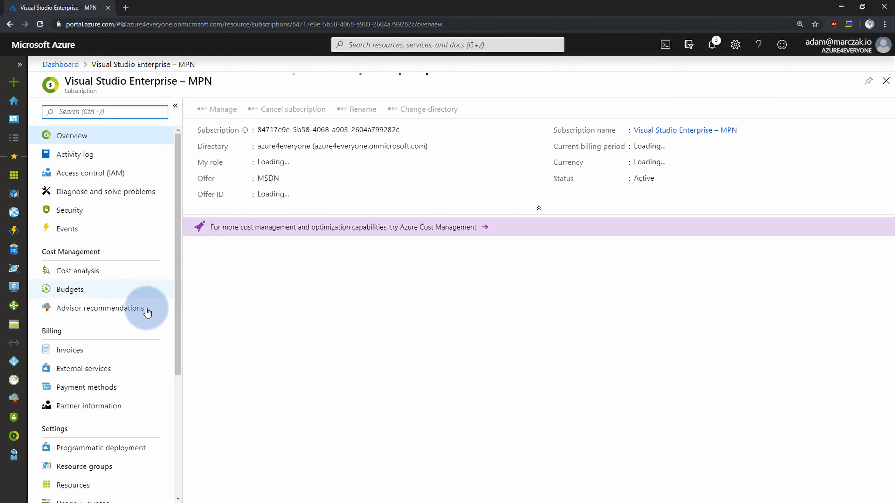
{"action": "scroll", "coordinate": [113, 335], "scroll_direction": "down", "scroll_amount": 5}
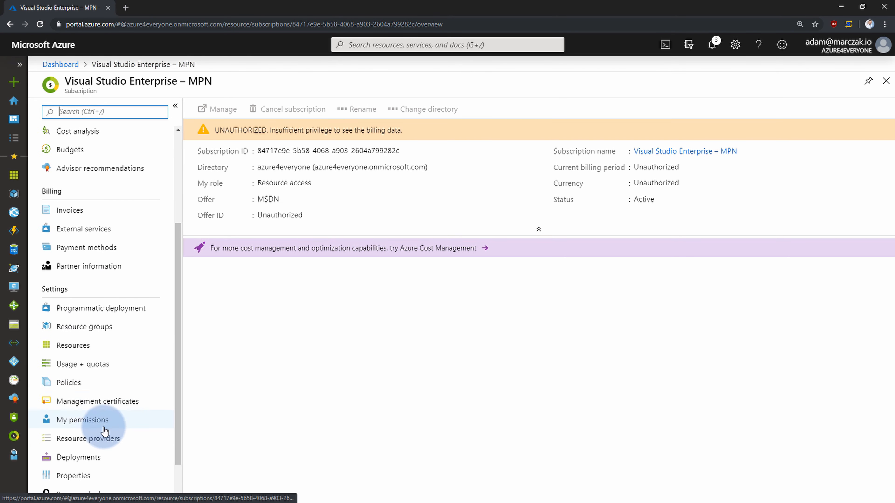
{"action": "left_click", "coordinate": [89, 393]}
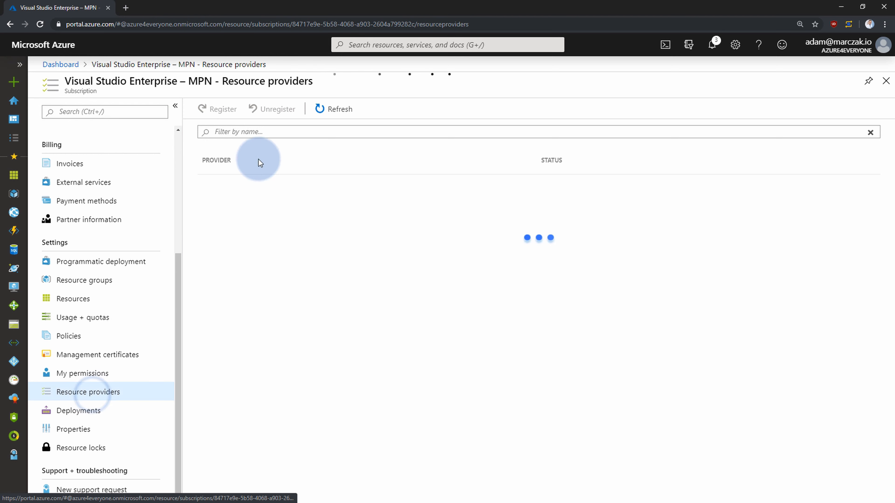
{"action": "left_click", "coordinate": [273, 134]}
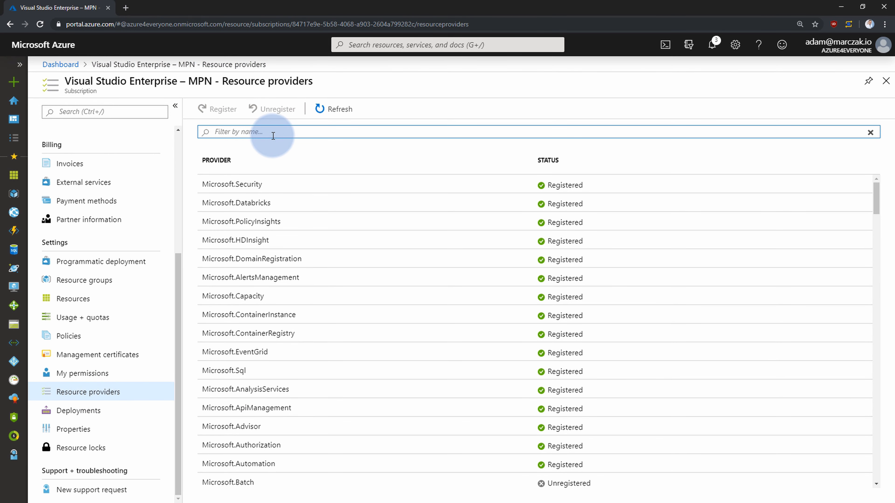
{"action": "type", "text": "eventgrid"}
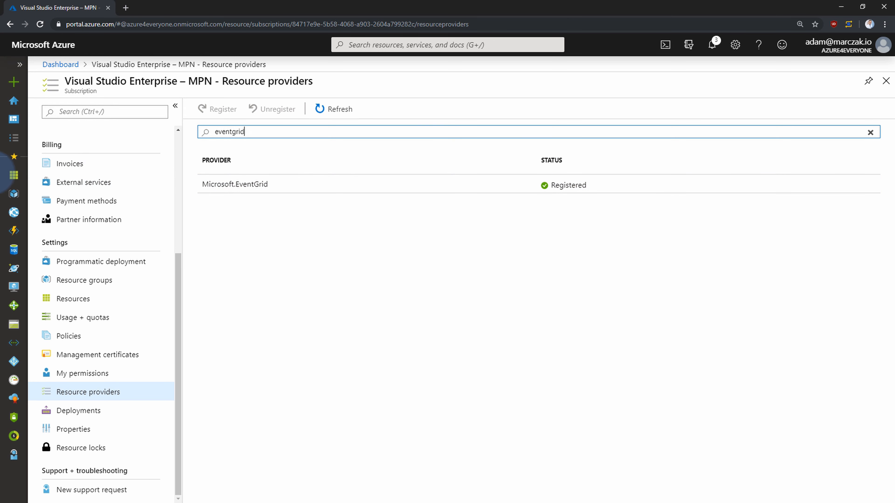
Open the new-blob-event logic app from its resource group and start its design from the Blank Logic App template.
{"action": "left_click", "coordinate": [39, 196]}
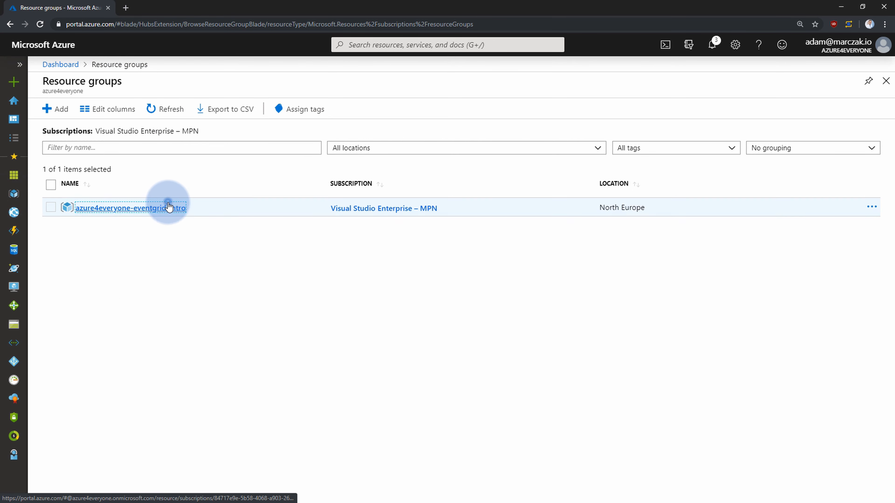
{"action": "left_click", "coordinate": [167, 204]}
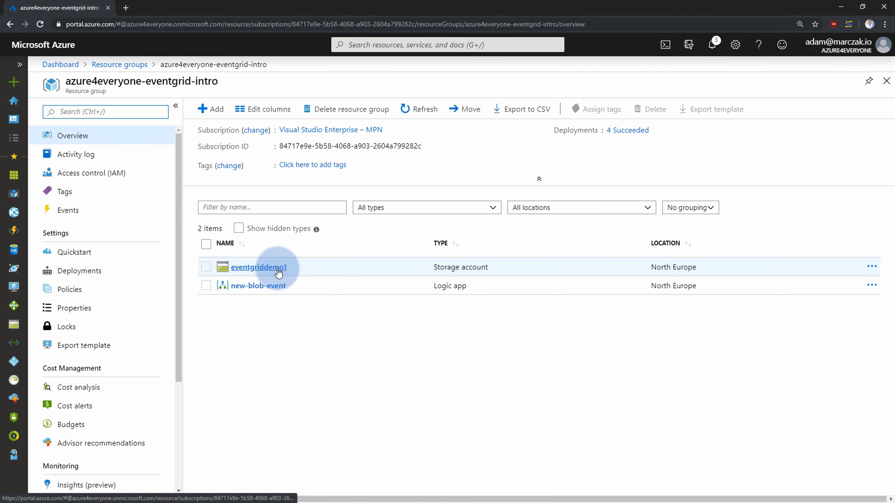
{"action": "left_click", "coordinate": [276, 286]}
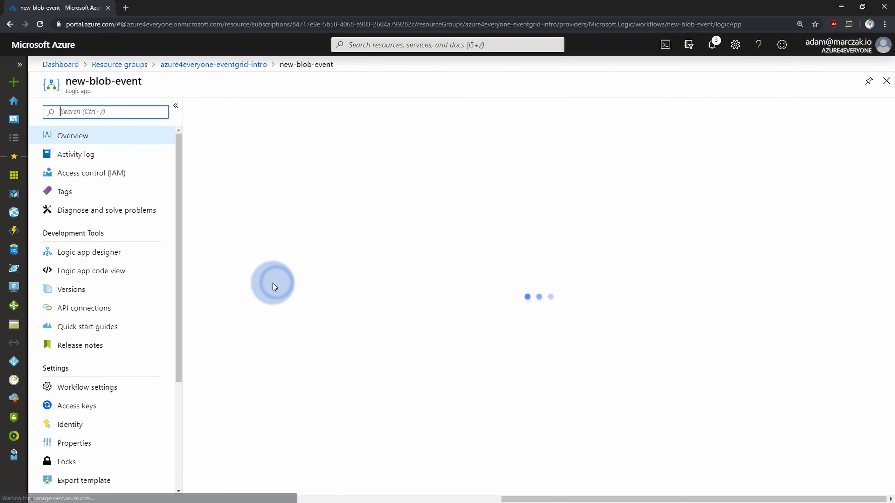
{"action": "scroll", "coordinate": [261, 303], "scroll_direction": "down", "scroll_amount": 6}
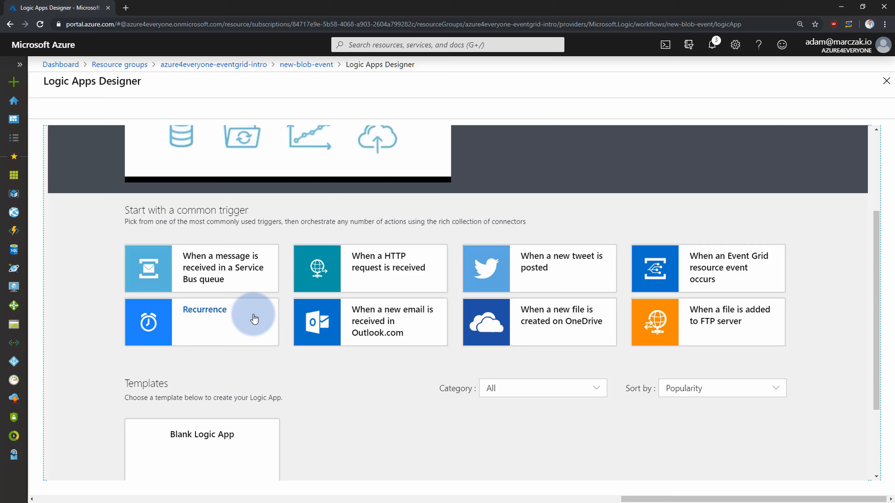
{"action": "left_click", "coordinate": [226, 357]}
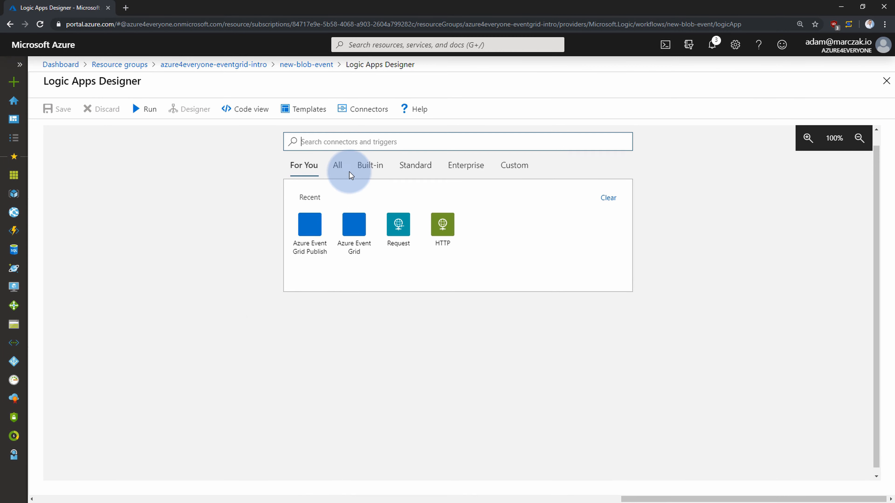
Add the Azure Event Grid trigger "When a resource event occurs" and sign in to create its connection under the azure4everyone tenant.
{"action": "left_click", "coordinate": [355, 244]}
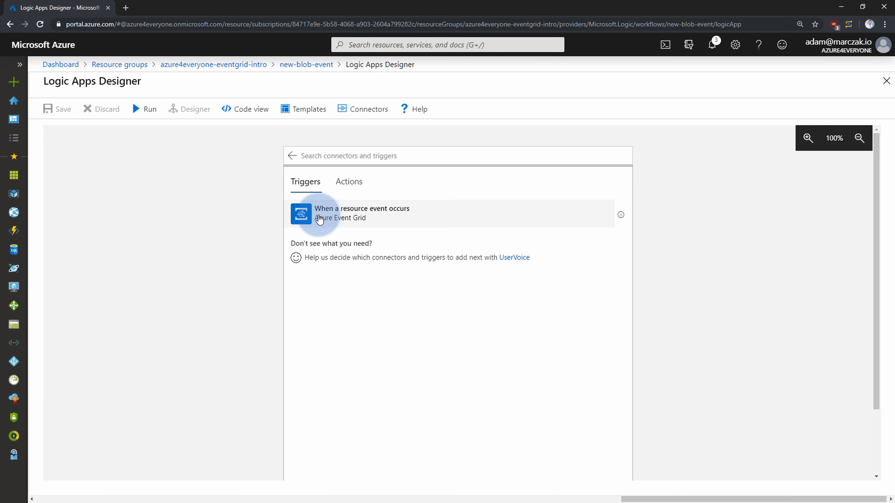
{"action": "left_click", "coordinate": [320, 219]}
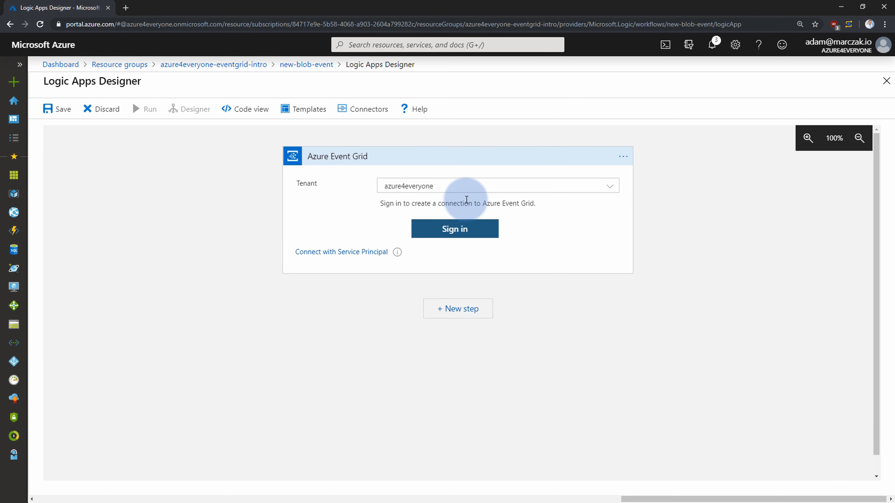
{"action": "left_click", "coordinate": [463, 228]}
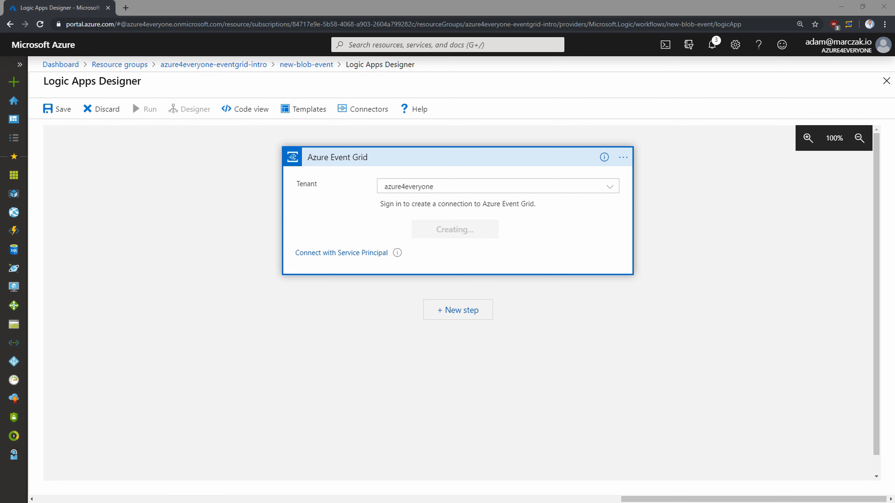
{"action": "left_click", "coordinate": [150, 194]}
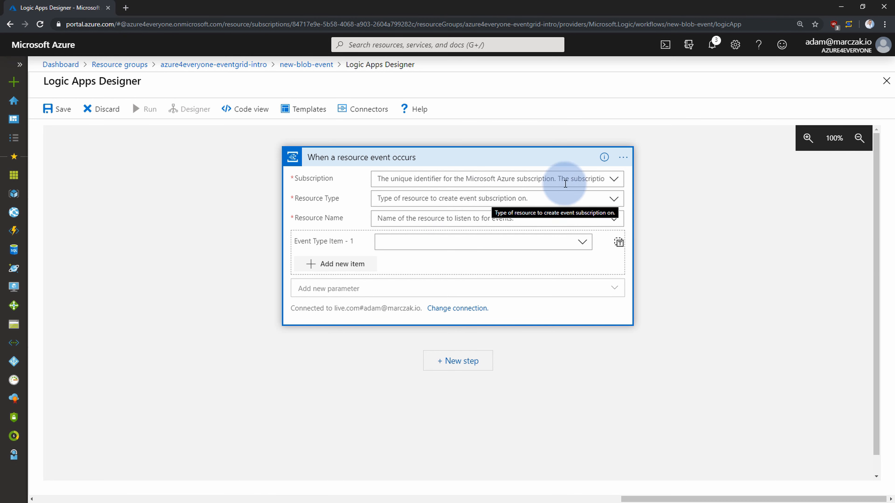
Configure the trigger with subscription Visual Studio Enterprise – MPN, resource type Microsoft.Storage.StorageAccounts, resource eventgriddemo1 and event type Microsoft.Storage.BlobCreated.
{"action": "left_click", "coordinate": [613, 179]}
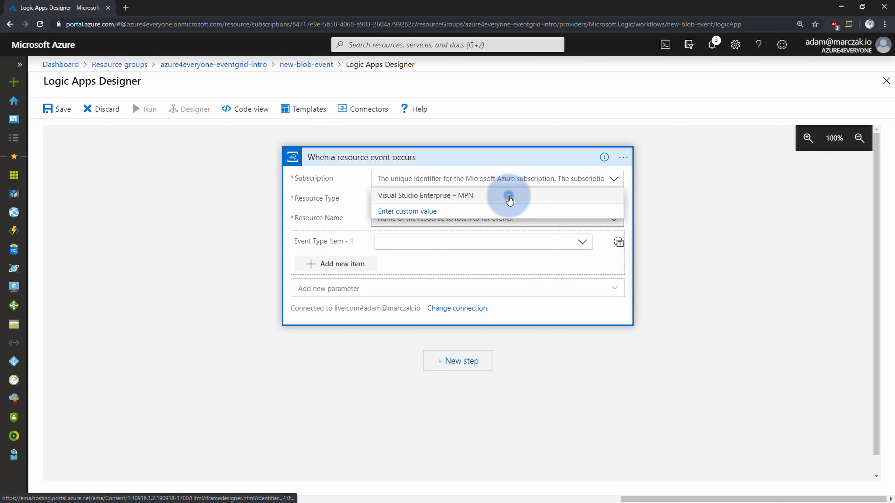
{"action": "left_click", "coordinate": [508, 195]}
{"action": "left_click", "coordinate": [613, 198]}
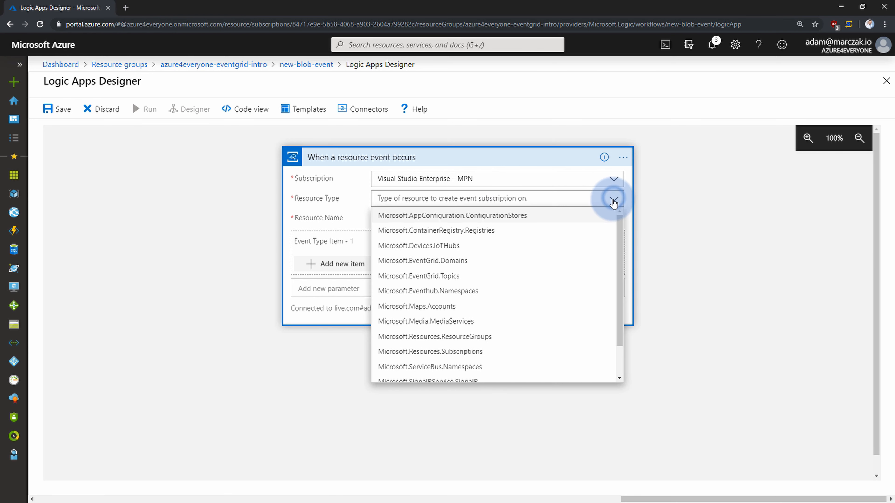
{"action": "scroll", "coordinate": [485, 306], "scroll_direction": "down", "scroll_amount": 1}
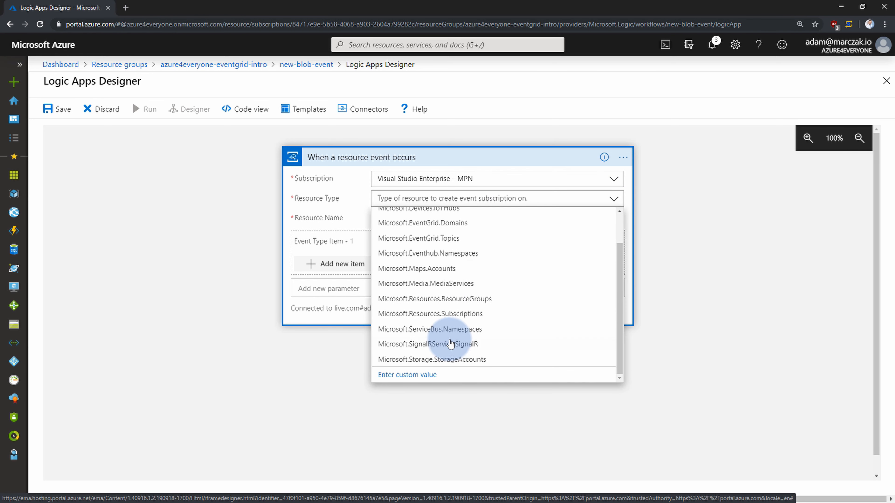
{"action": "left_click", "coordinate": [451, 359]}
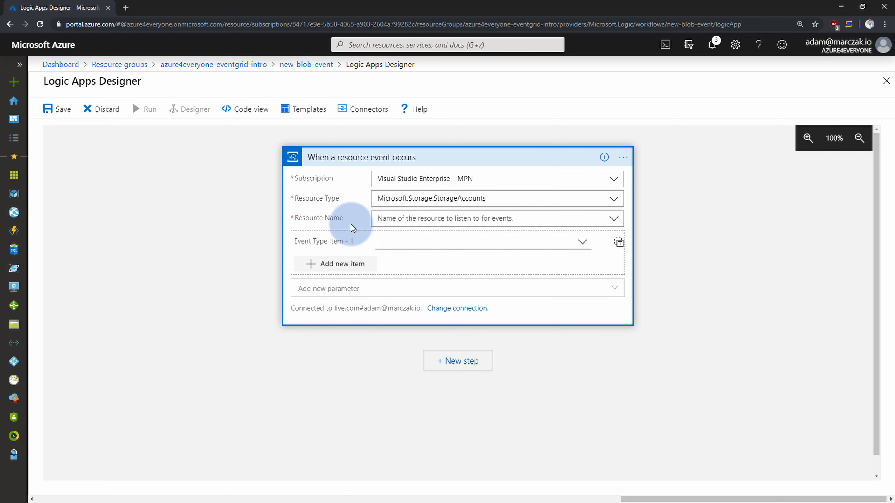
{"action": "left_click", "coordinate": [614, 219]}
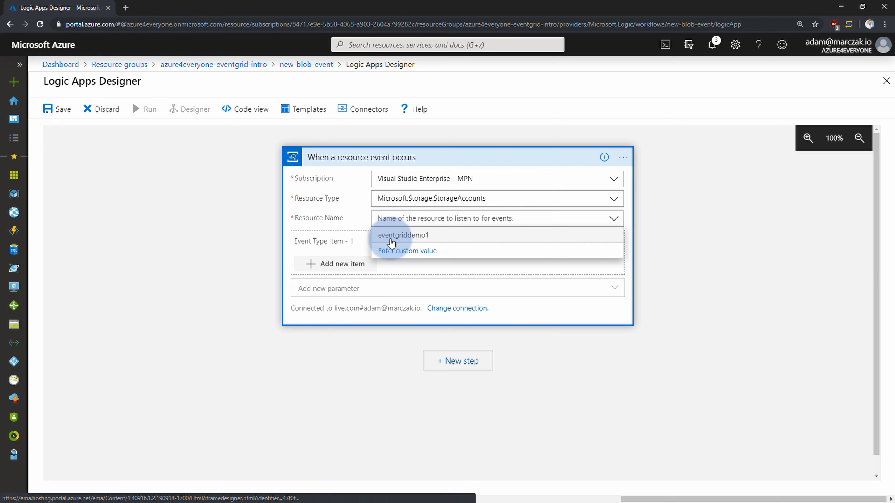
{"action": "left_click", "coordinate": [405, 237]}
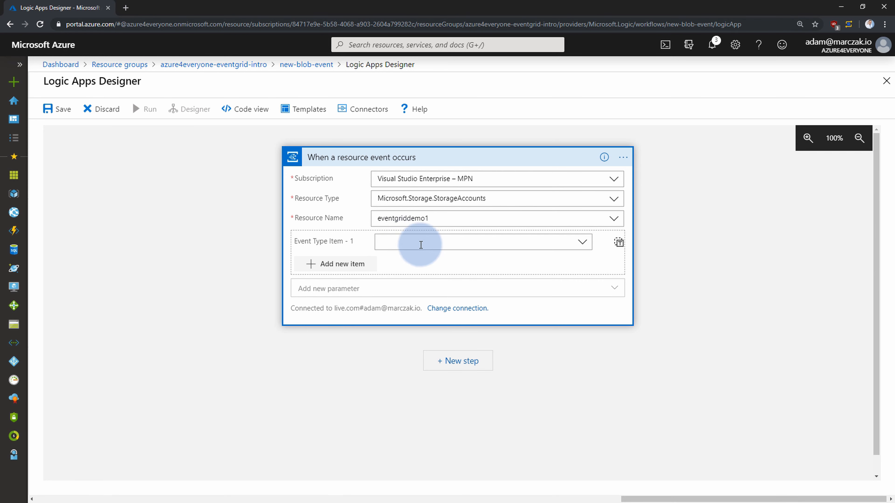
{"action": "left_click", "coordinate": [582, 242]}
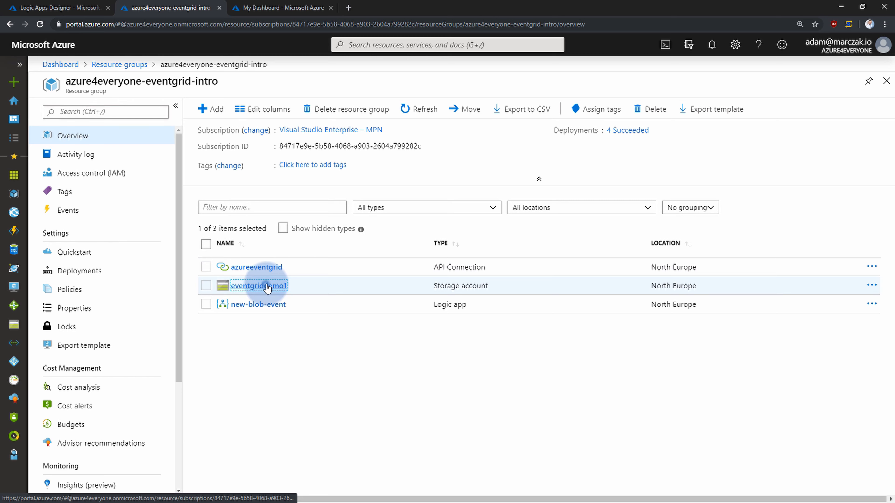
Upload movies.csv to the demo container of the eventgriddemo1 storage account and check the runs history of new-blob-event.
{"action": "left_click", "coordinate": [266, 285]}
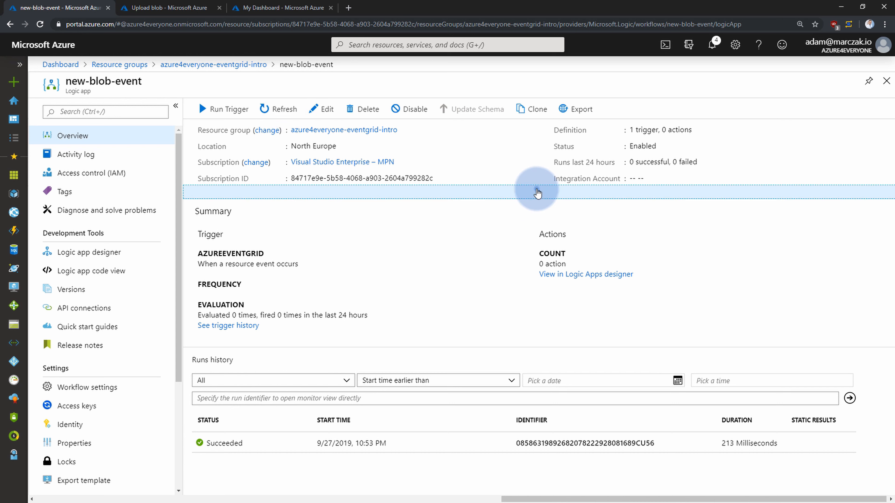
{"action": "left_click", "coordinate": [535, 187]}
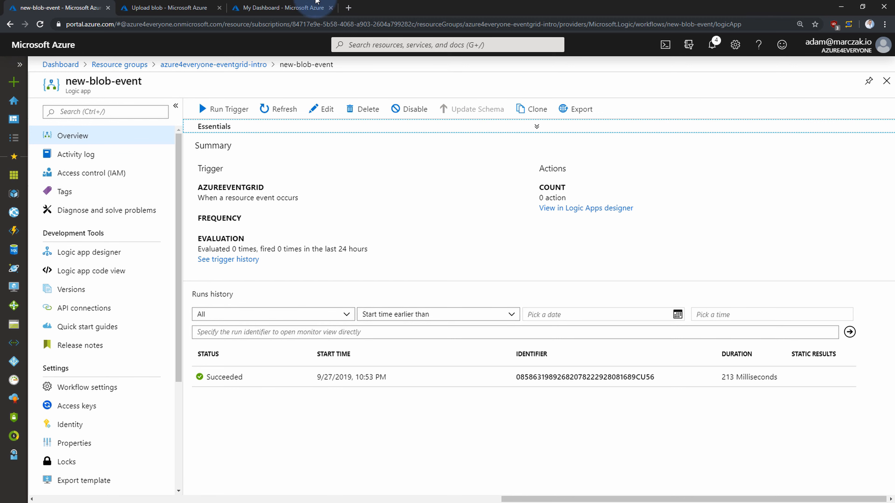
Upload more blobs to a container in the eventgriddemo1 storage account and refresh the new-blob-event runs history.
{"action": "left_click", "coordinate": [172, 7]}
{"action": "left_click", "coordinate": [307, 64]}
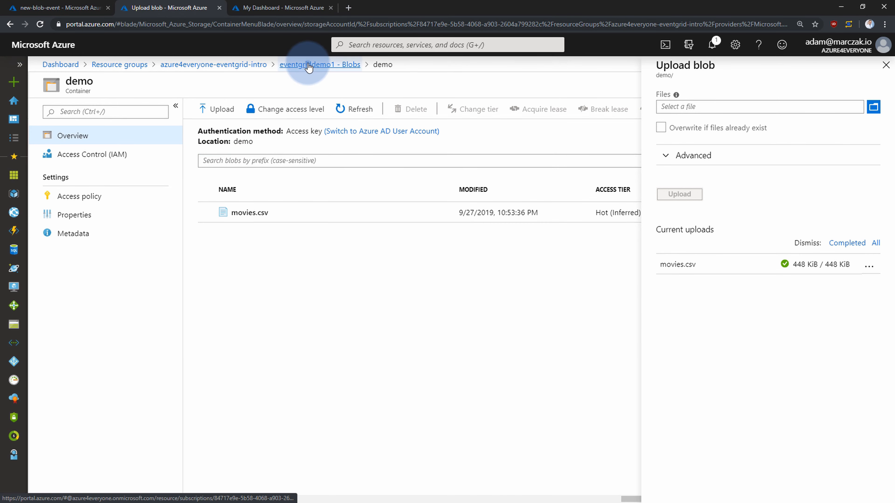
{"action": "left_click", "coordinate": [228, 173]}
{"action": "left_click", "coordinate": [218, 109]}
{"action": "left_click", "coordinate": [60, 8]}
{"action": "left_click", "coordinate": [278, 109]}
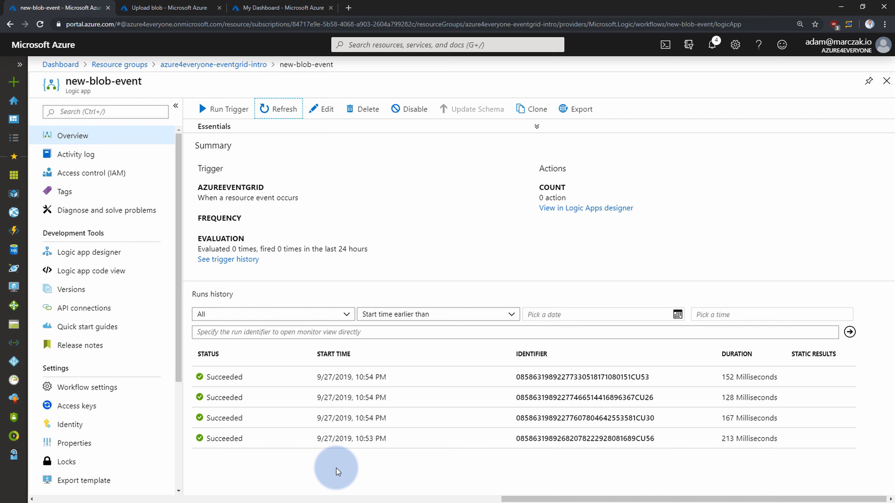
Edit the new-blob-event trigger, adding a Prefix Filter parameter set to /blobServices/default/containers/containername/.
{"action": "left_click", "coordinate": [322, 114]}
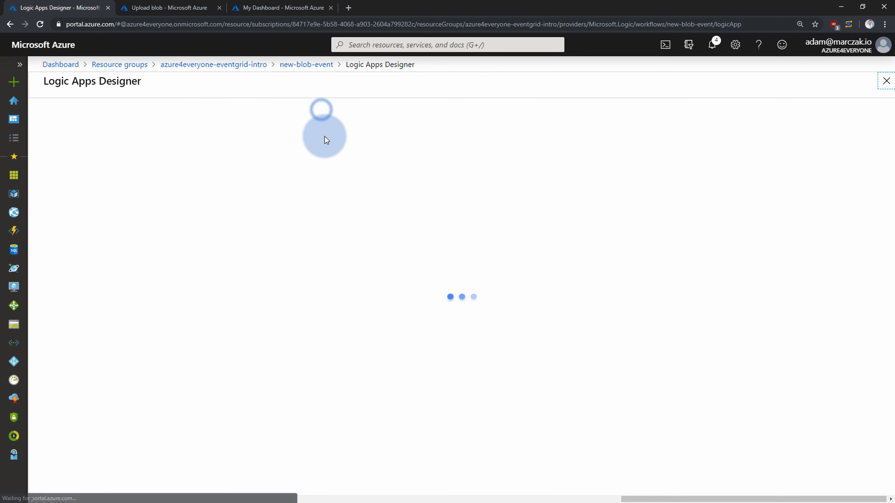
{"action": "left_click", "coordinate": [270, 160]}
{"action": "left_click", "coordinate": [457, 265]}
{"action": "left_click", "coordinate": [306, 321]}
{"action": "left_click", "coordinate": [255, 300]}
{"action": "left_click", "coordinate": [447, 268]}
{"action": "type", "text": "/blobServices/default/containers/containername/"}
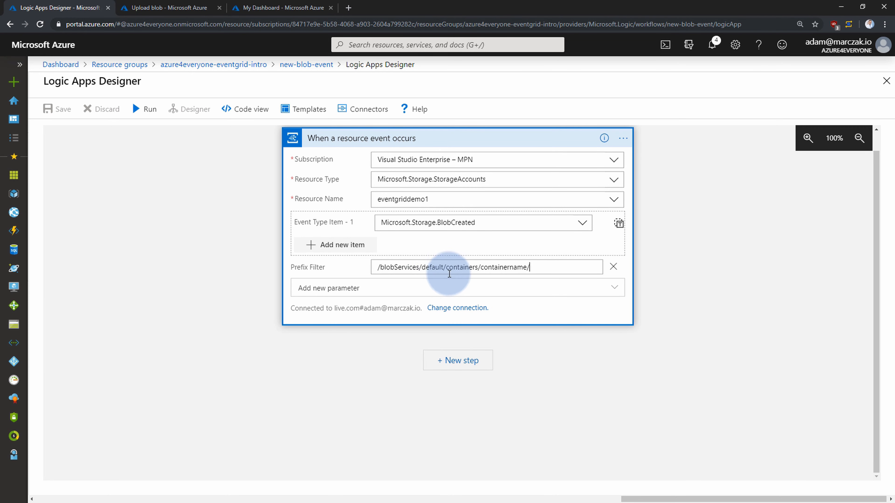
{"action": "left_click", "coordinate": [393, 267]}
{"action": "double_click", "coordinate": [387, 267]}
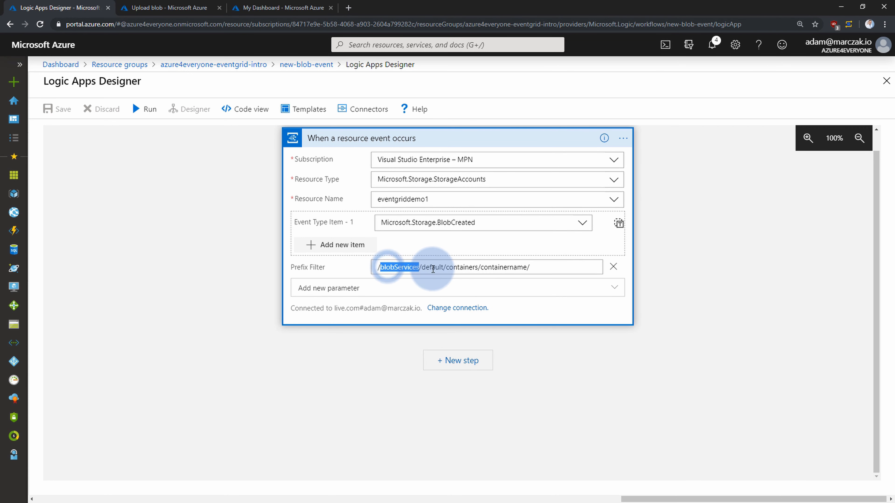
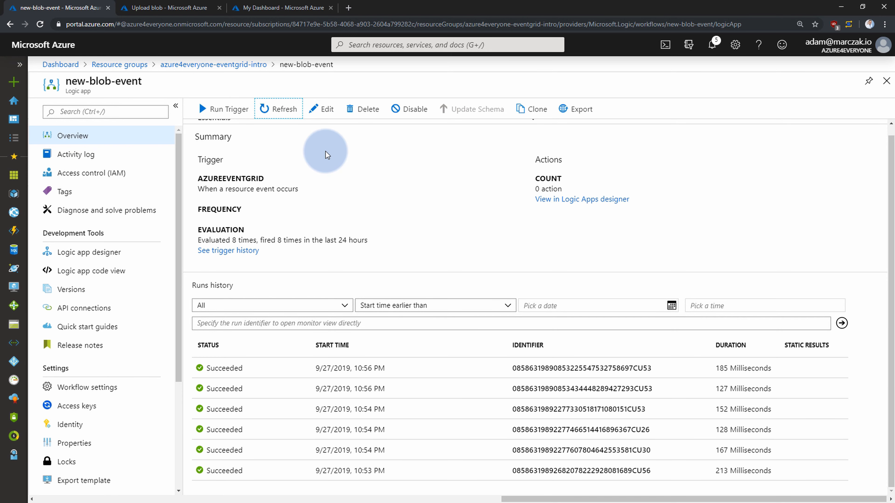
Search the Marketplace for event grid and start creating an Event Grid Topic.
{"action": "left_click", "coordinate": [13, 83]}
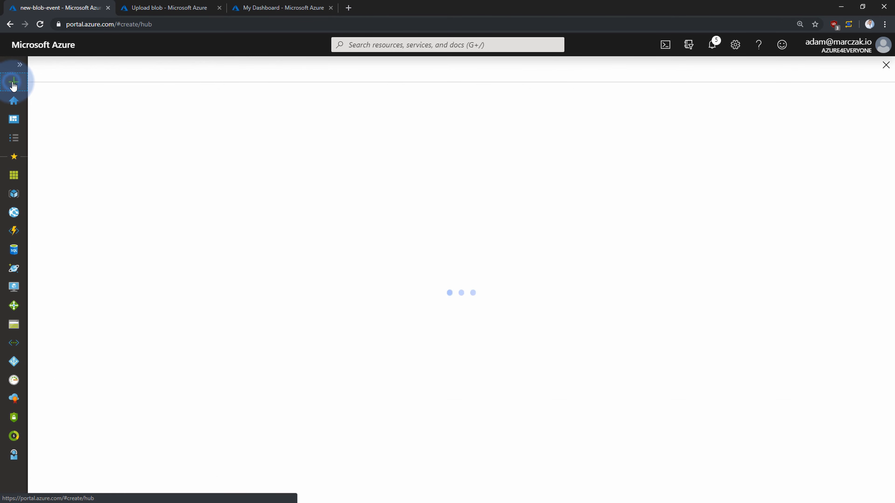
{"action": "left_click", "coordinate": [174, 124]}
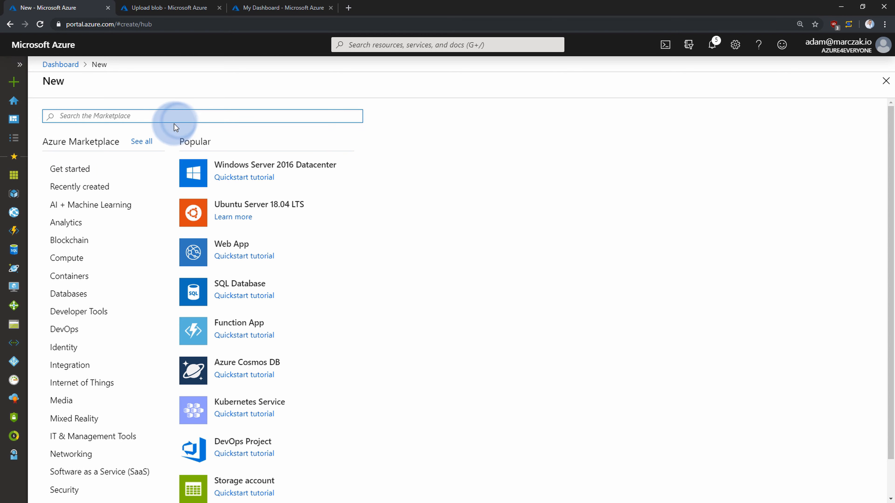
{"action": "type", "text": "event grid"}
{"action": "key", "text": "Return"}
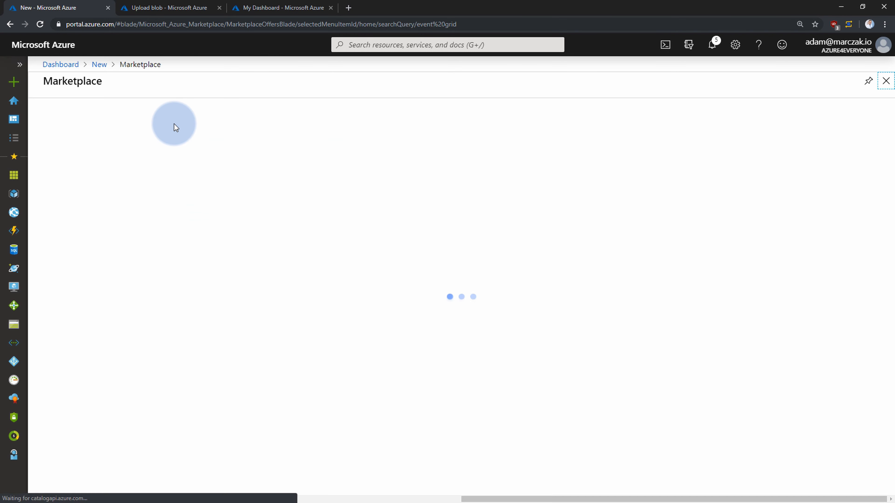
{"action": "left_click", "coordinate": [289, 204]}
{"action": "left_click", "coordinate": [136, 163]}
Create the topic new-cars in the azure4everyone-eventgrid-intro resource group, located in North Europe, and open it from that group.
{"action": "type", "text": "new-cars"}
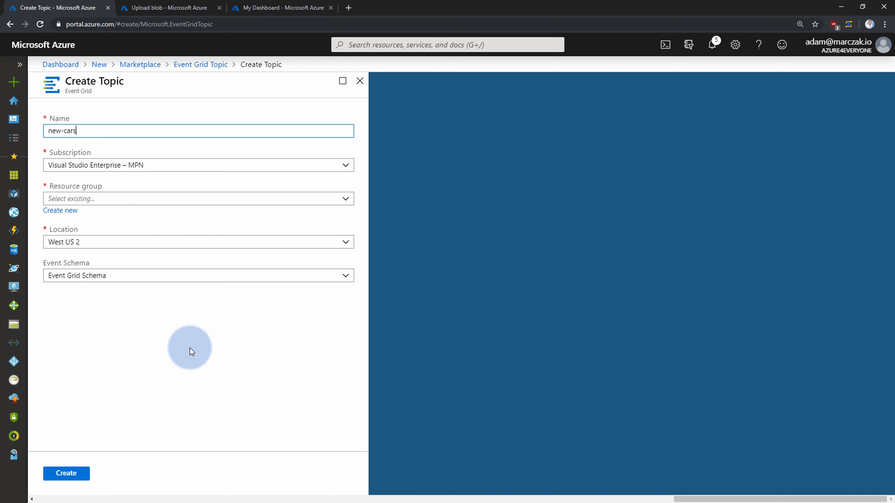
{"action": "left_click", "coordinate": [191, 345]}
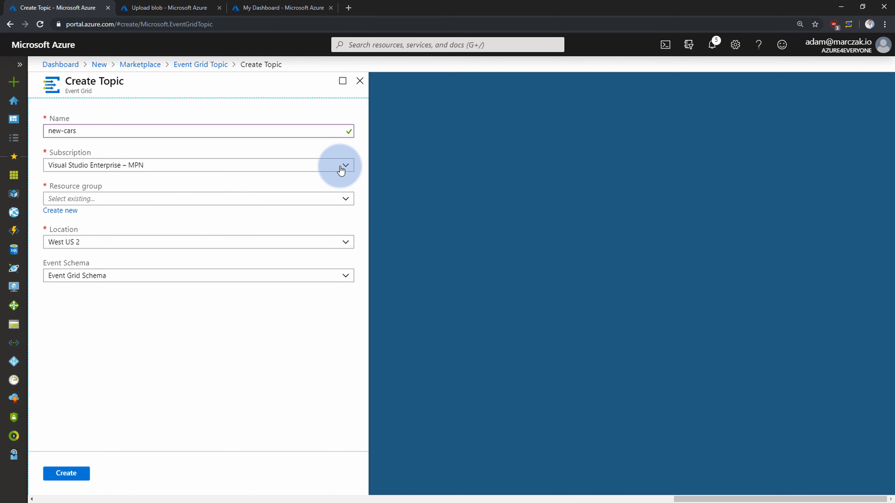
{"action": "left_click", "coordinate": [347, 207]}
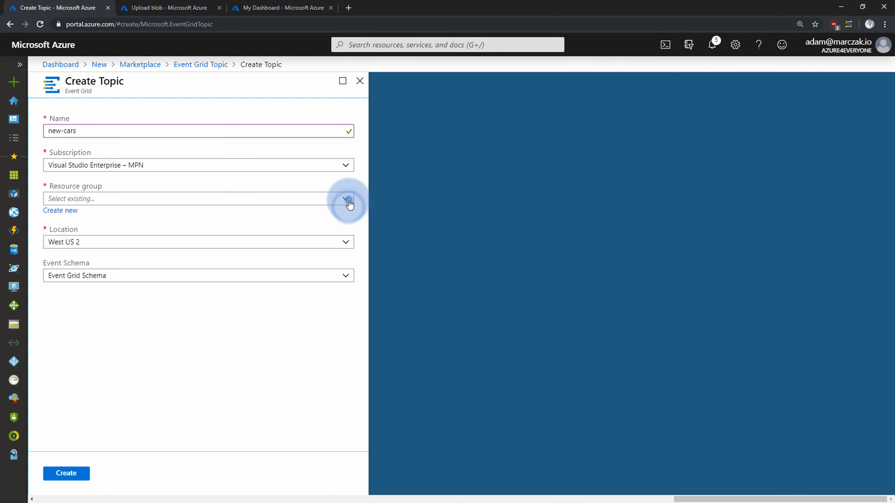
{"action": "left_click", "coordinate": [290, 211]}
{"action": "left_click", "coordinate": [346, 241]}
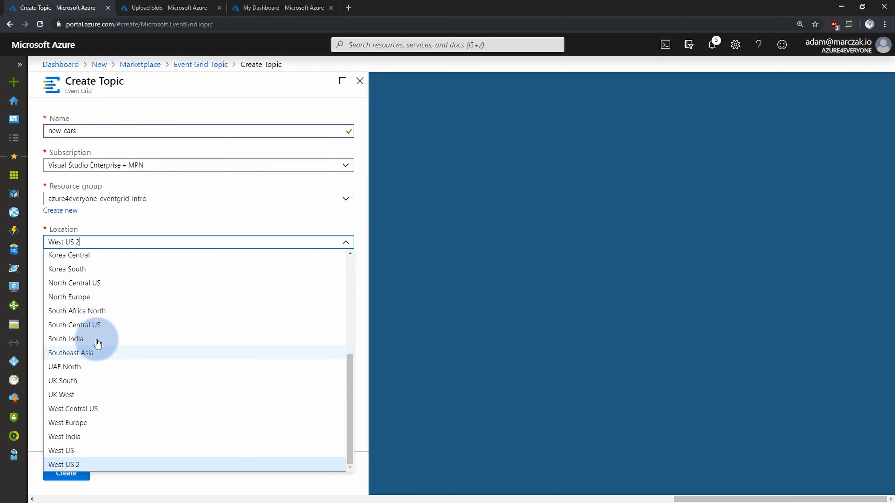
{"action": "left_click", "coordinate": [97, 296]}
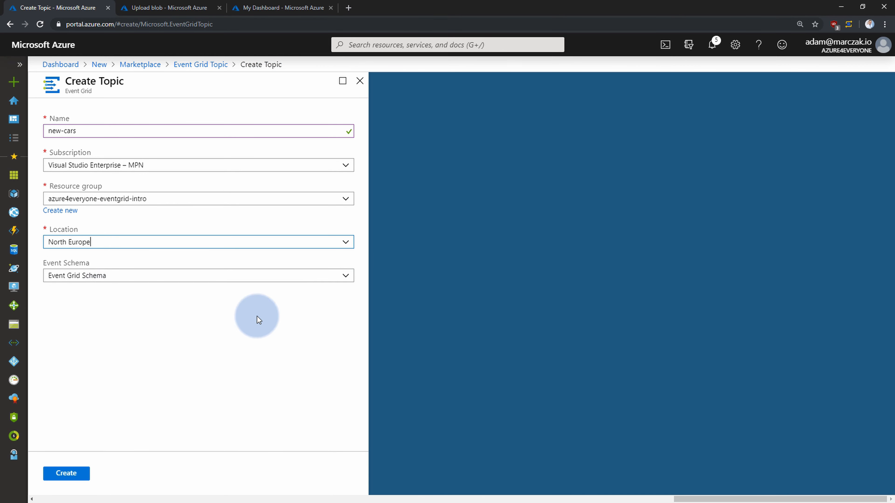
{"action": "left_click", "coordinate": [66, 473]}
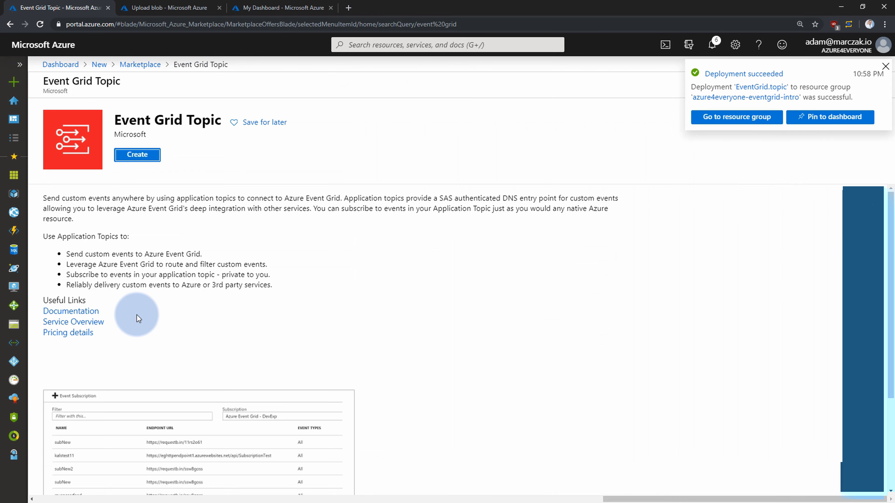
{"action": "left_click", "coordinate": [738, 118]}
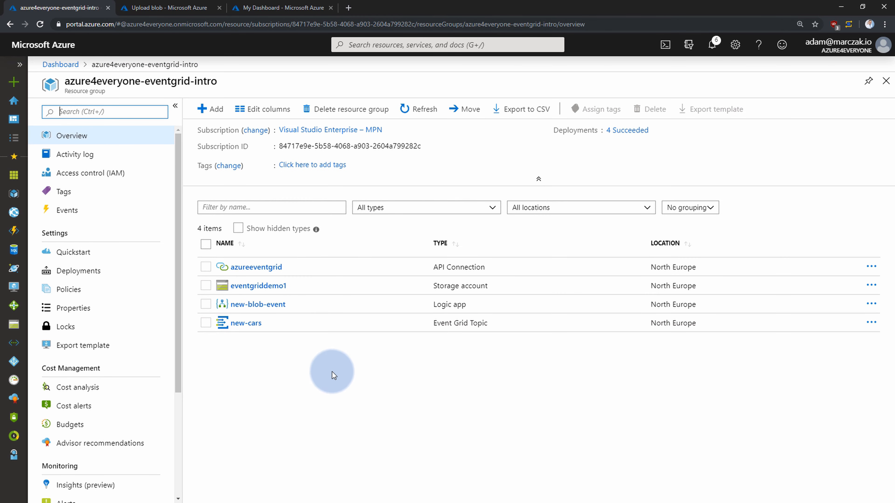
{"action": "left_click", "coordinate": [256, 326]}
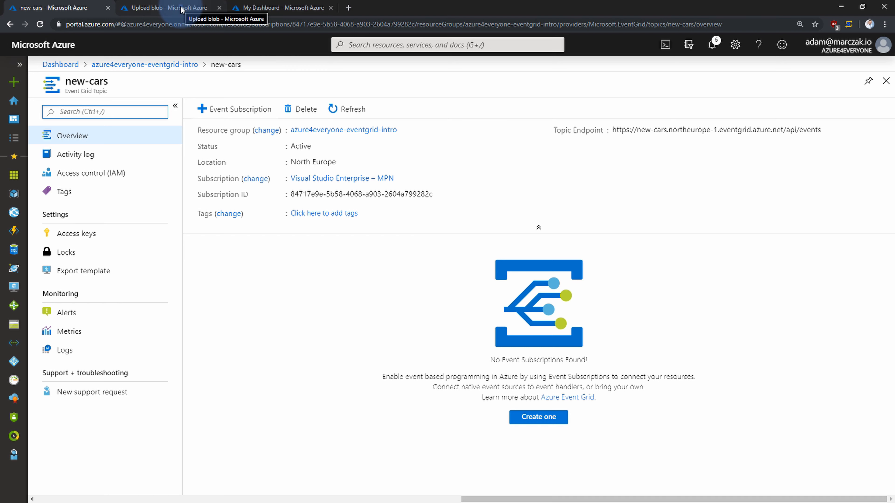
Find Logic App in the Marketplace from the dashboard's browser tab and start creating one.
{"action": "left_click", "coordinate": [193, 10]}
{"action": "left_click", "coordinate": [260, 9]}
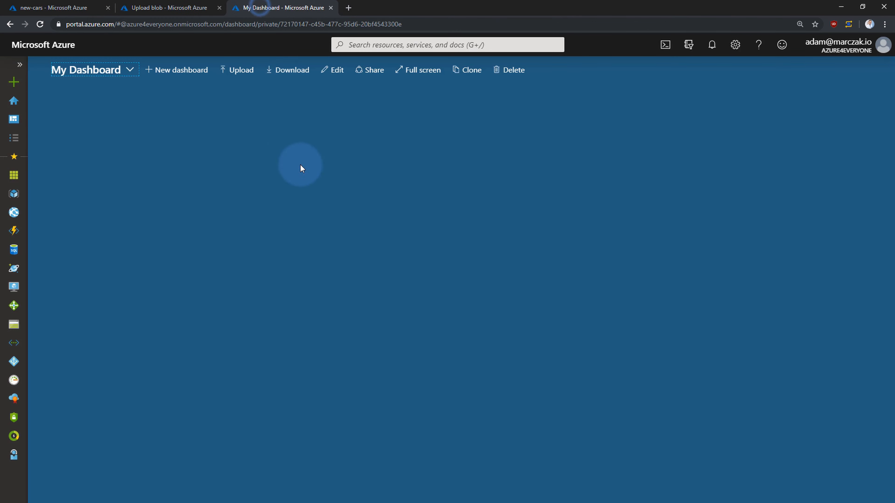
{"action": "left_click", "coordinate": [14, 82]}
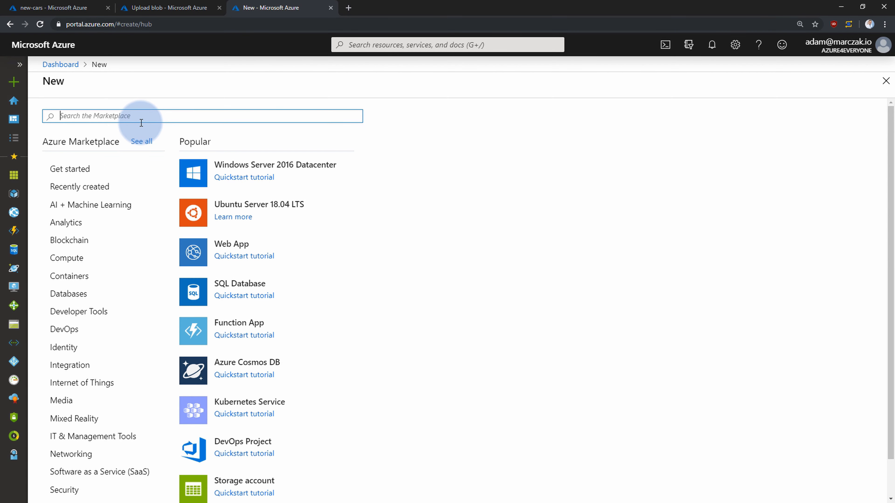
{"action": "type", "text": "logic app"}
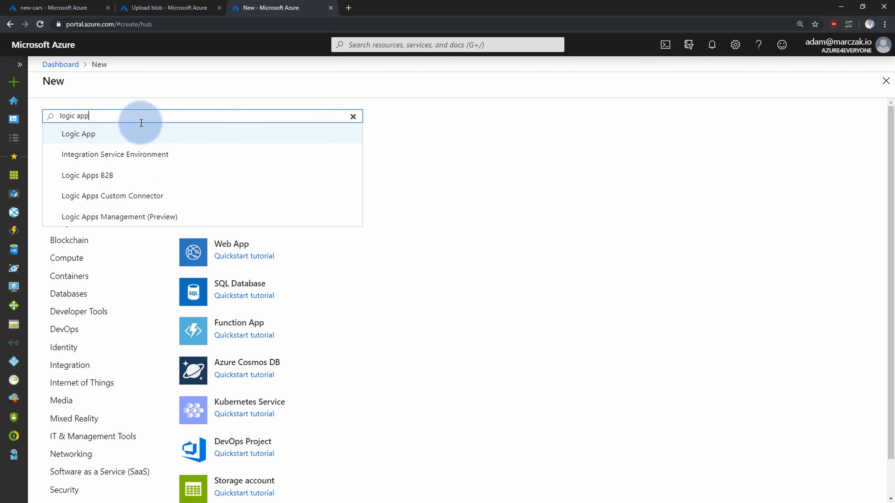
{"action": "left_click", "coordinate": [145, 128]}
{"action": "left_click", "coordinate": [137, 157]}
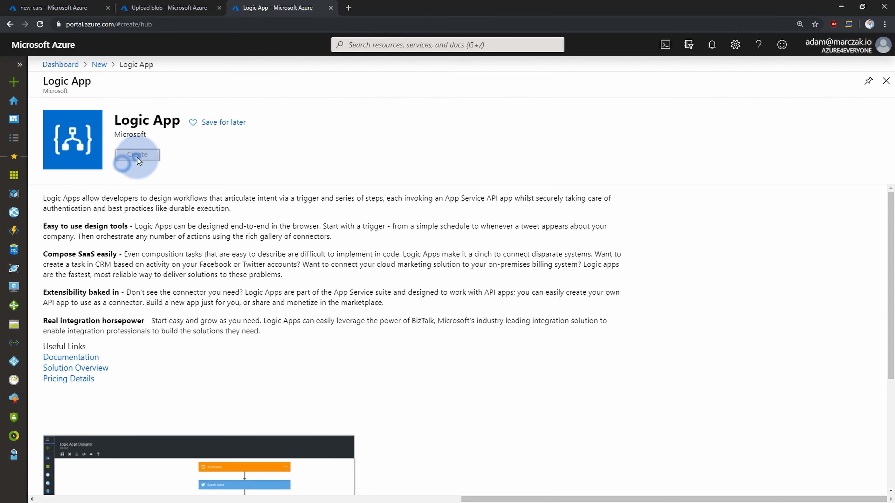
Create the logic app send-events in the existing azure4everyone-eventgrid-intro resource group, located in North Europe.
{"action": "left_click", "coordinate": [107, 198]}
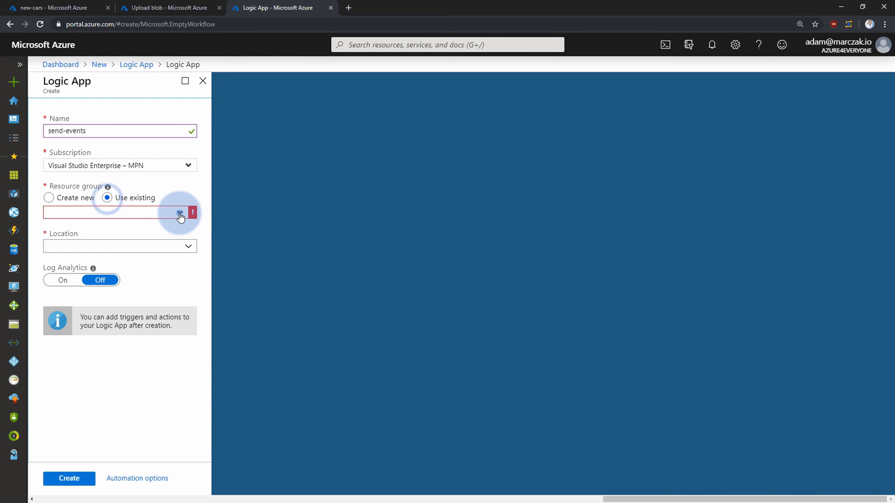
{"action": "left_click", "coordinate": [179, 212]}
{"action": "left_click", "coordinate": [173, 226]}
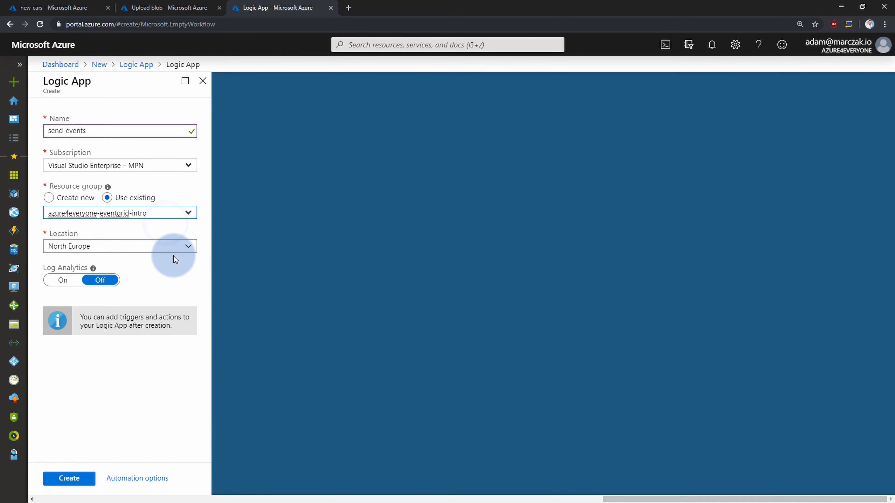
{"action": "left_click", "coordinate": [69, 477]}
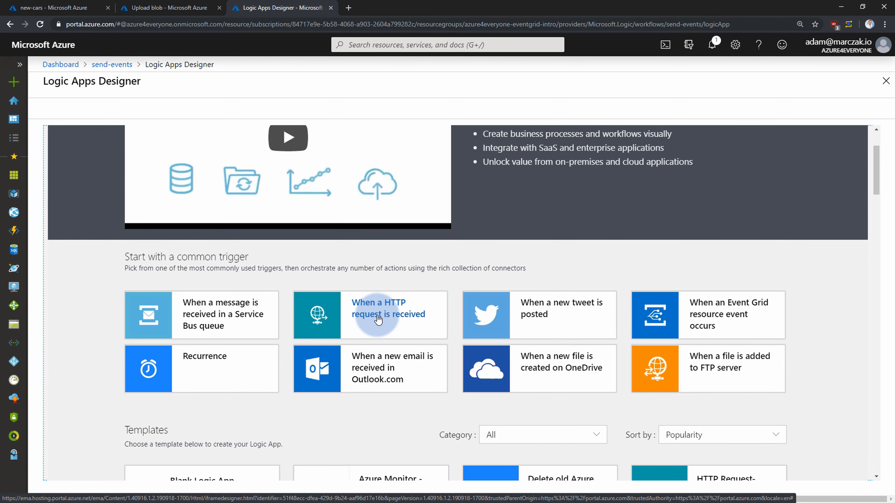
Start the send-events design with the "When a HTTP request is received" trigger and collapse its card.
{"action": "left_click", "coordinate": [376, 319]}
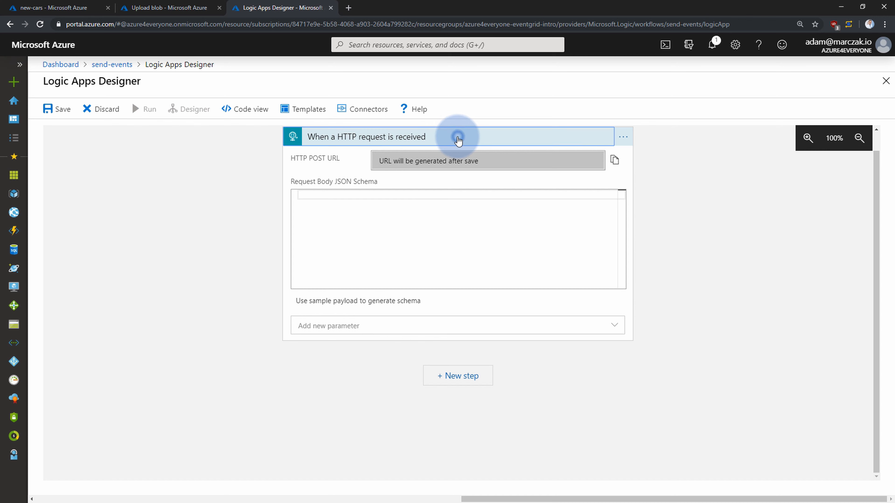
{"action": "left_click", "coordinate": [457, 138]}
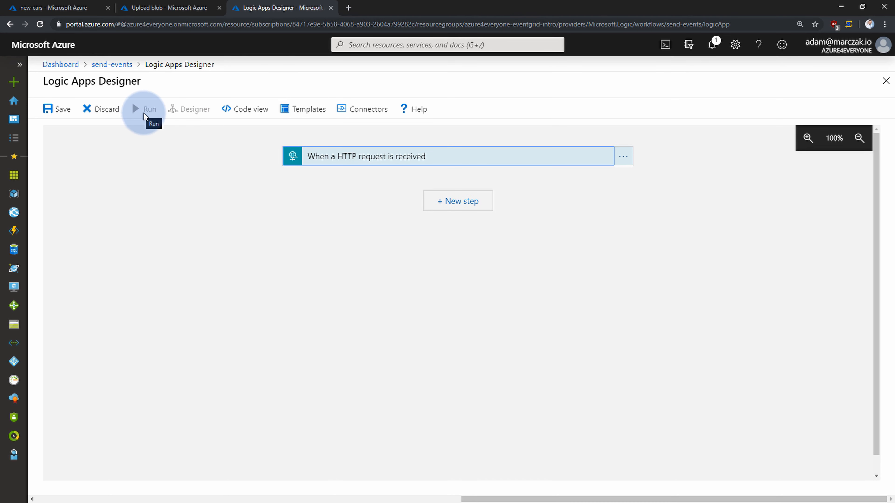
Add the Azure Event Grid Publish "Publish Event" action after the HTTP trigger and name its connection new-cars.
{"action": "left_click", "coordinate": [456, 199]}
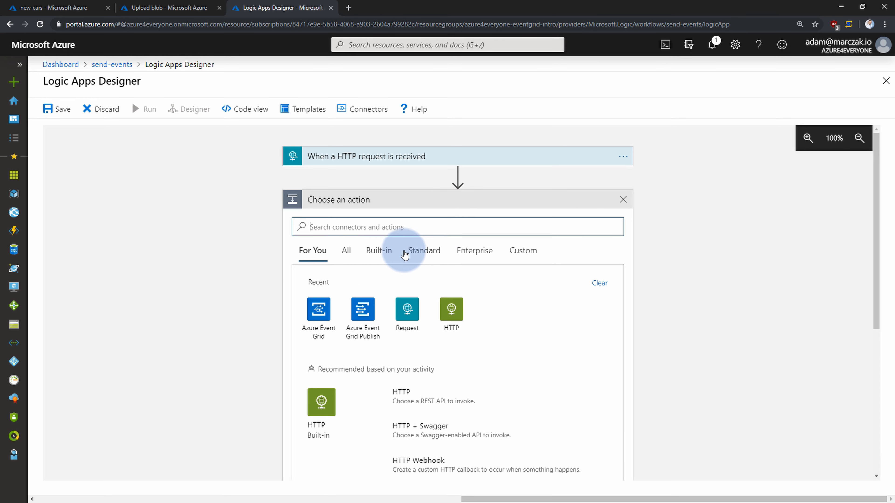
{"action": "scroll", "coordinate": [365, 319], "scroll_direction": "down", "scroll_amount": 1}
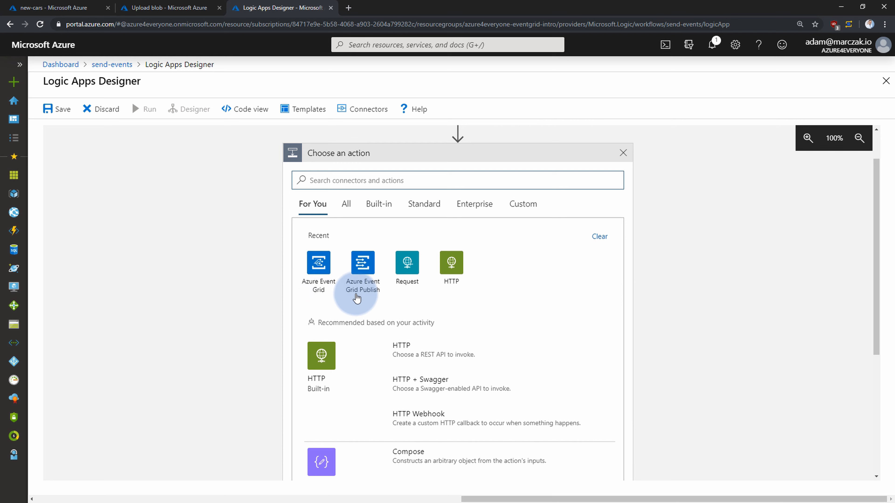
{"action": "left_click", "coordinate": [369, 290]}
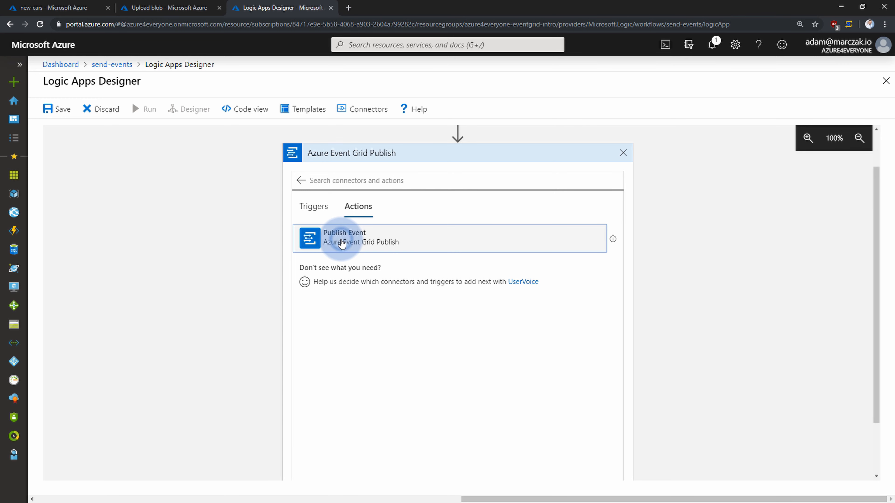
{"action": "left_click", "coordinate": [342, 243]}
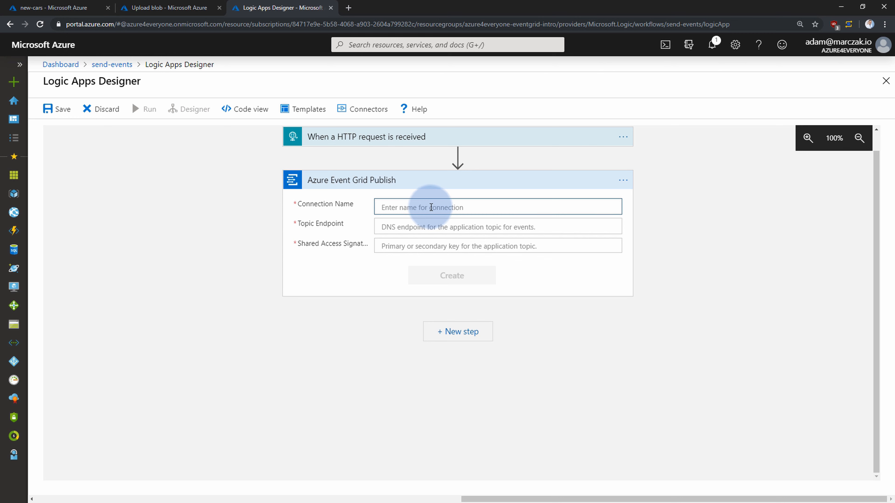
{"action": "type", "text": "new-cars"}
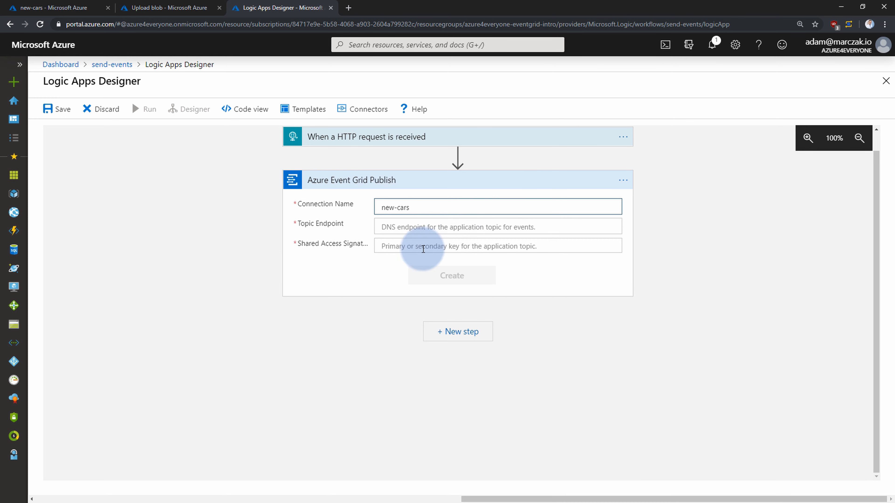
Copy the topic endpoint from the new-cars topic's overview into the connection's Topic Endpoint.
{"action": "left_click", "coordinate": [454, 227]}
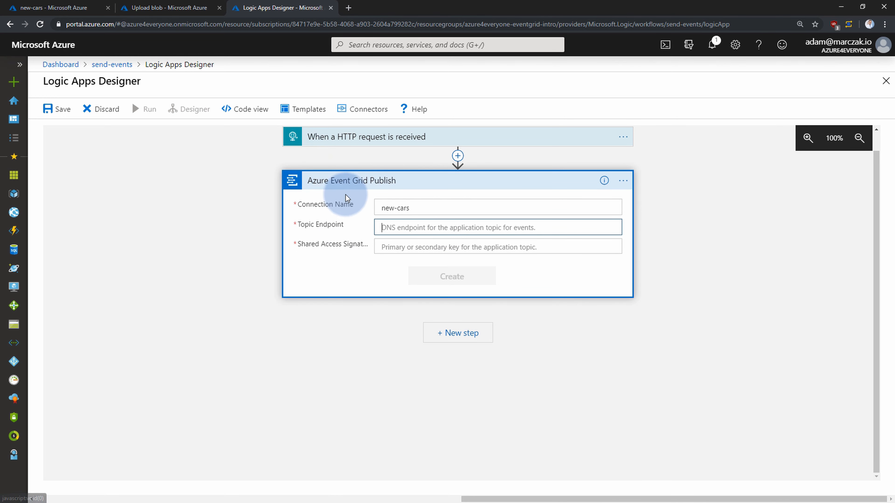
{"action": "left_click", "coordinate": [52, 6]}
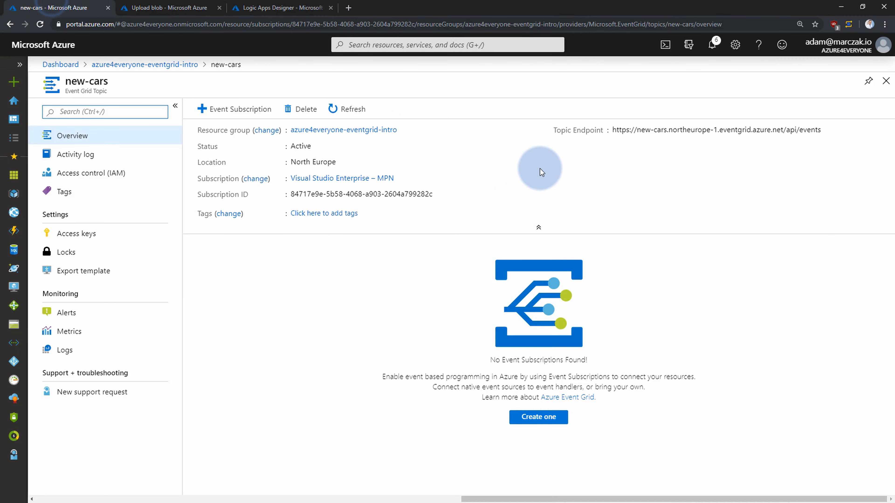
{"action": "left_click_drag", "start_coordinate": [554, 130], "coordinate": [603, 132]}
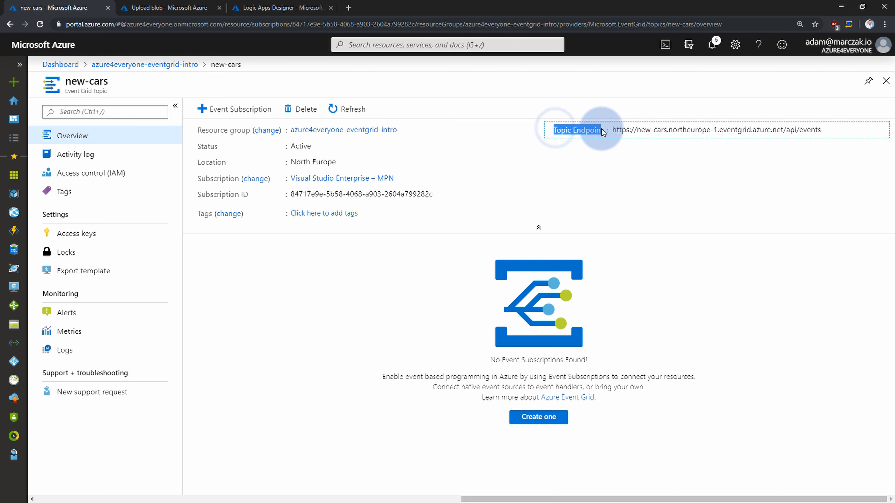
{"action": "left_click", "coordinate": [828, 130]}
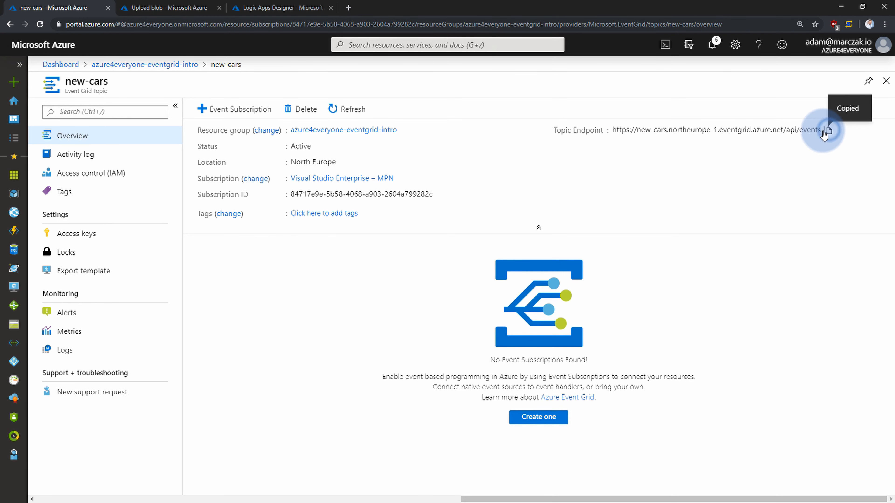
{"action": "left_click", "coordinate": [306, 5]}
{"action": "left_click", "coordinate": [423, 227]}
{"action": "key", "text": "ctrl+v"}
Copy an access key from the new-cars topic into the connection's Shared Access Signature and create the connection.
{"action": "left_click", "coordinate": [413, 246]}
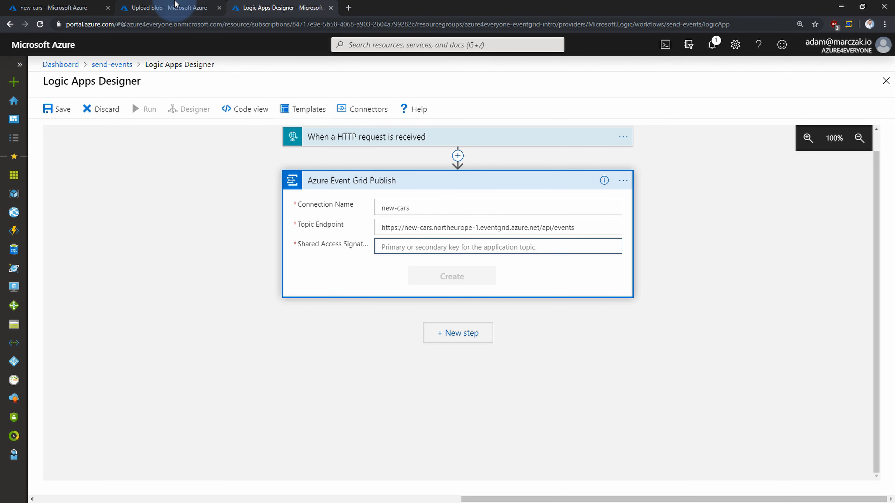
{"action": "left_click", "coordinate": [53, 7]}
{"action": "left_click", "coordinate": [76, 234]}
{"action": "left_click", "coordinate": [277, 5]}
{"action": "left_click", "coordinate": [417, 249]}
{"action": "key", "text": "ctrl+v"}
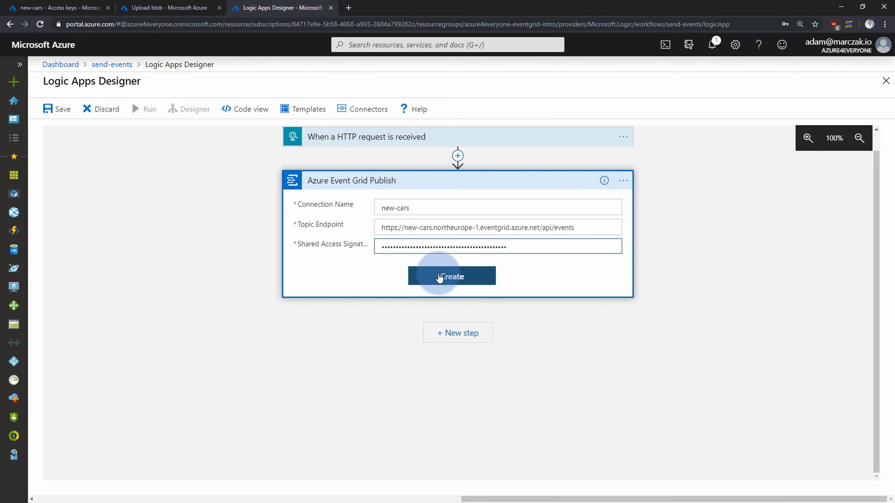
{"action": "left_click", "coordinate": [440, 277]}
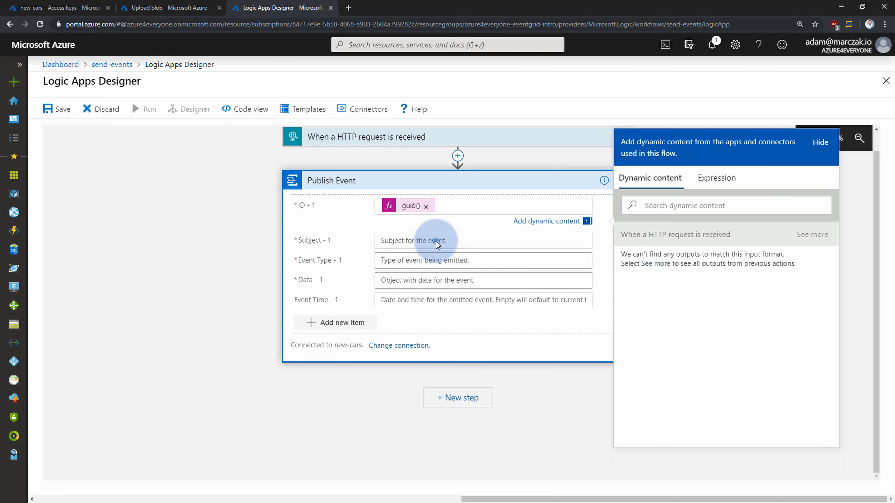
Set both the subject and the event type of the published event to new-car.
{"action": "left_click", "coordinate": [444, 231]}
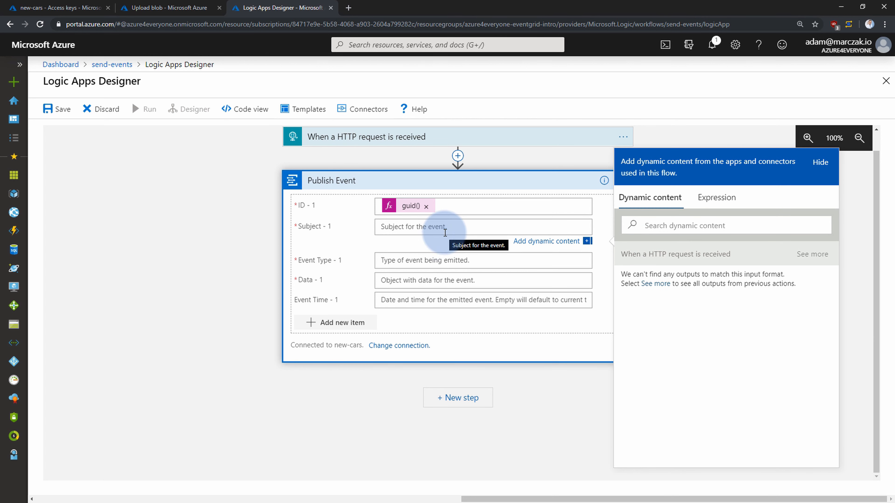
{"action": "type", "text": "new-car"}
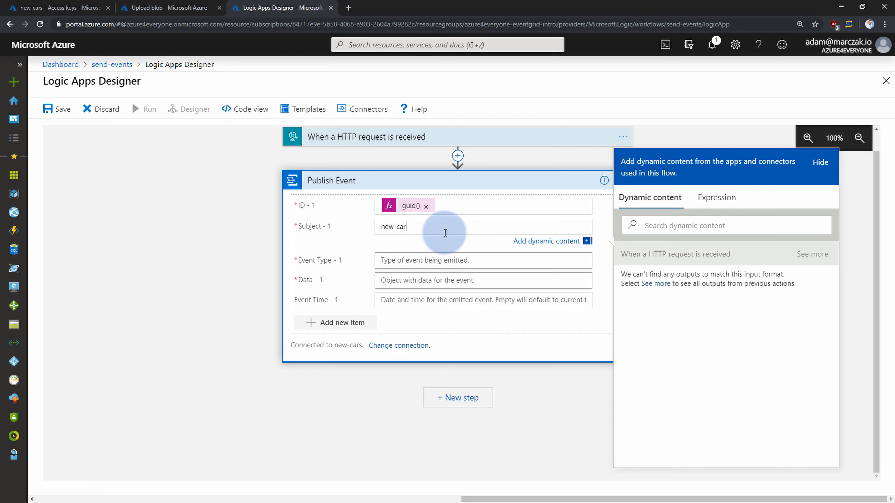
{"action": "left_click", "coordinate": [456, 260]}
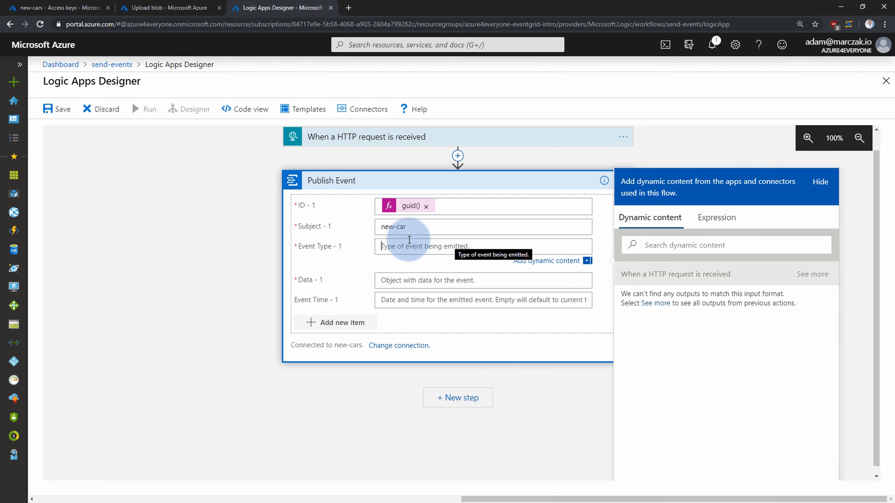
{"action": "triple_click", "coordinate": [412, 227]}
{"action": "key", "text": "ctrl+c"}
{"action": "left_click", "coordinate": [407, 249]}
{"action": "key", "text": "ctrl+v"}
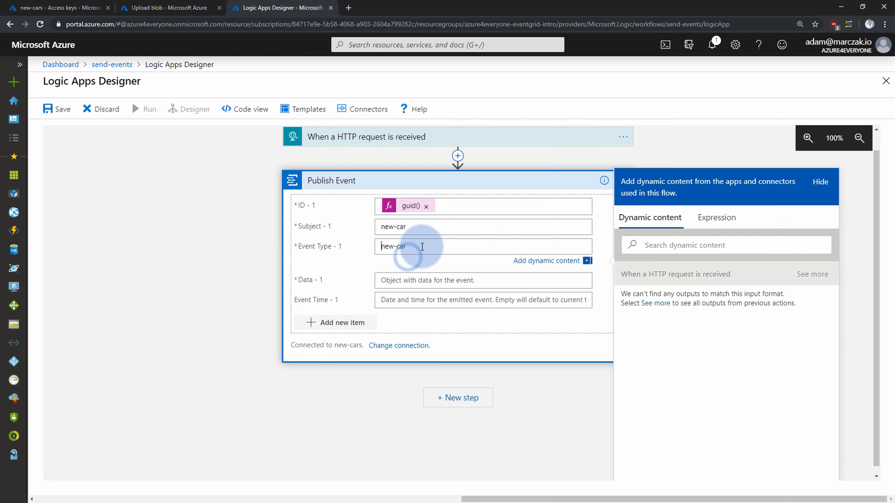
Set the event data to {"name":"audi-"} with the expression rand(1,100) inserted after the hyphen, and save the logic app.
{"action": "left_click", "coordinate": [418, 272]}
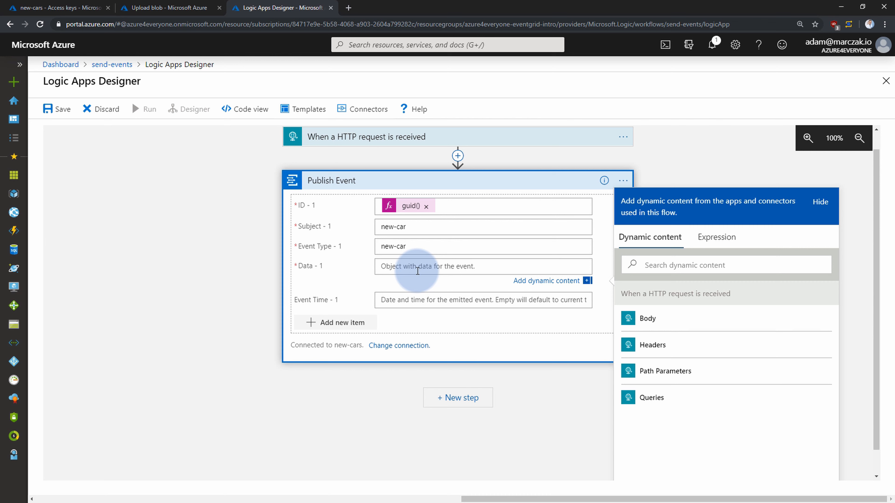
{"action": "type", "text": "{\"name\":\"audi\"}"}
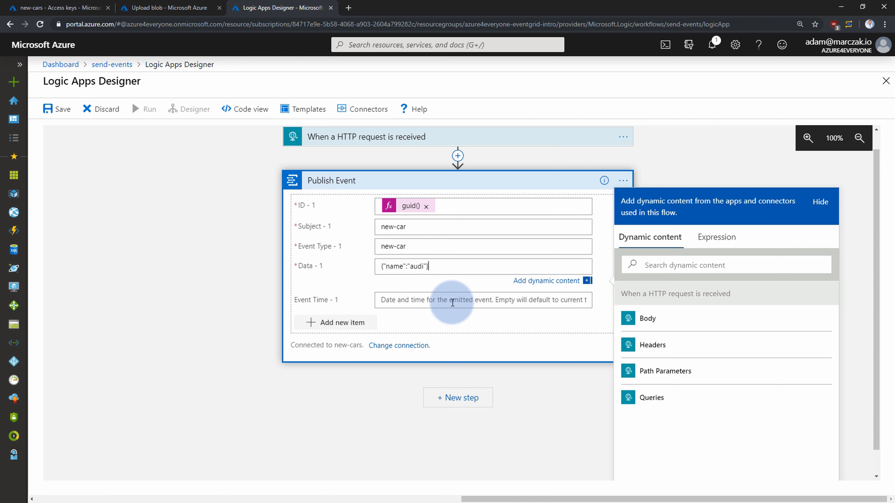
{"action": "left_click", "coordinate": [424, 266]}
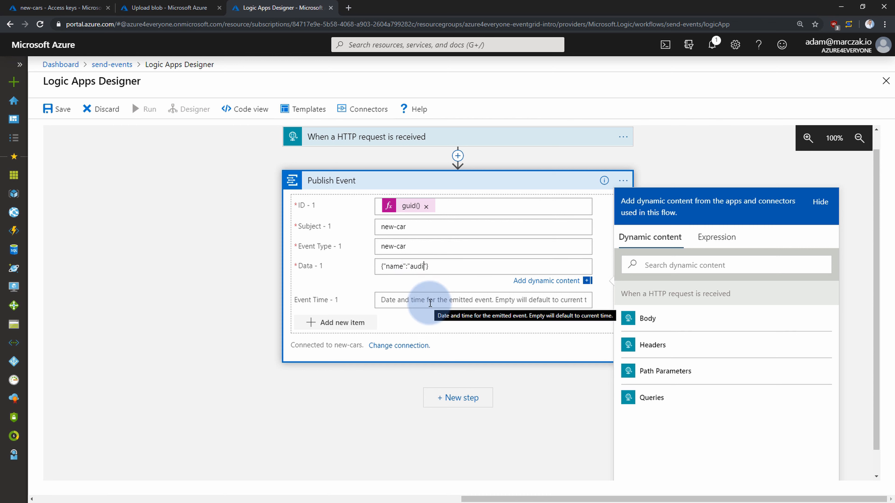
{"action": "type", "text": "-"}
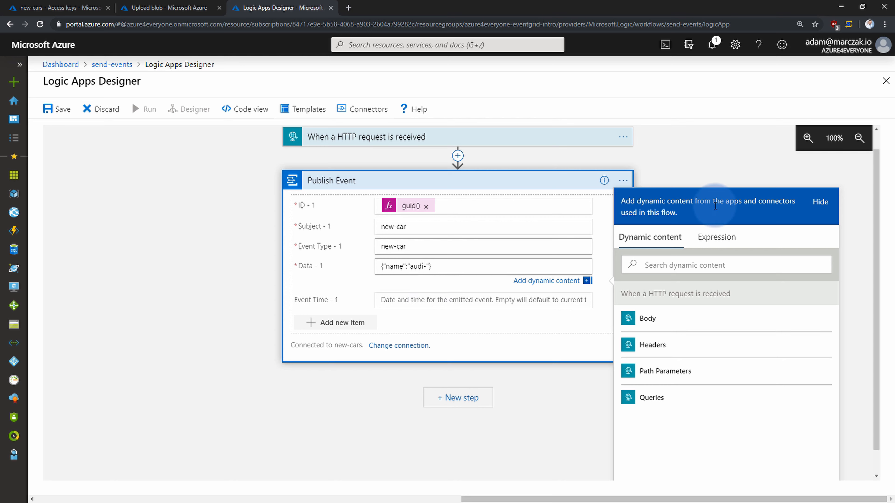
{"action": "left_click", "coordinate": [717, 237]}
{"action": "left_click", "coordinate": [704, 265]}
{"action": "type", "text": "rand(1,100"}
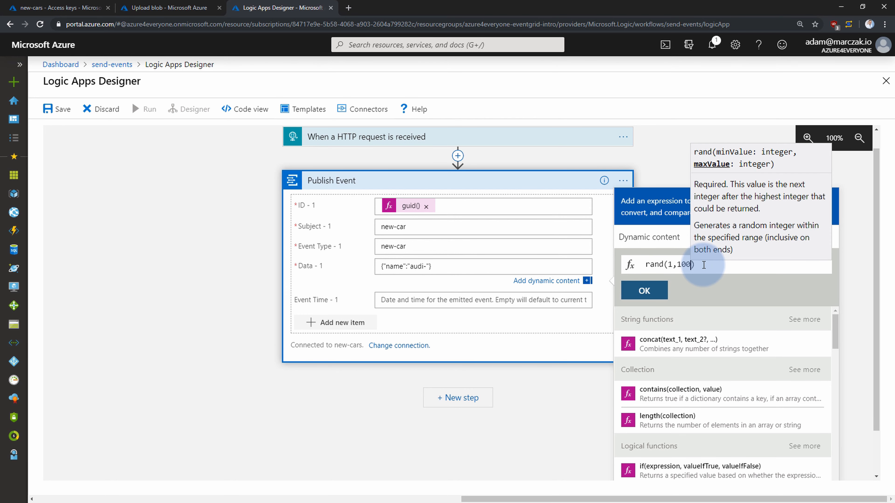
{"action": "left_click", "coordinate": [644, 291]}
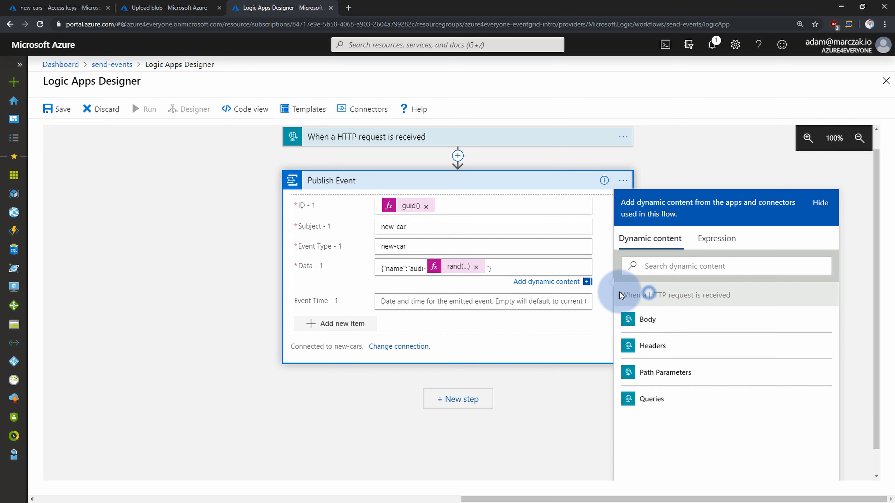
{"action": "left_click", "coordinate": [479, 297]}
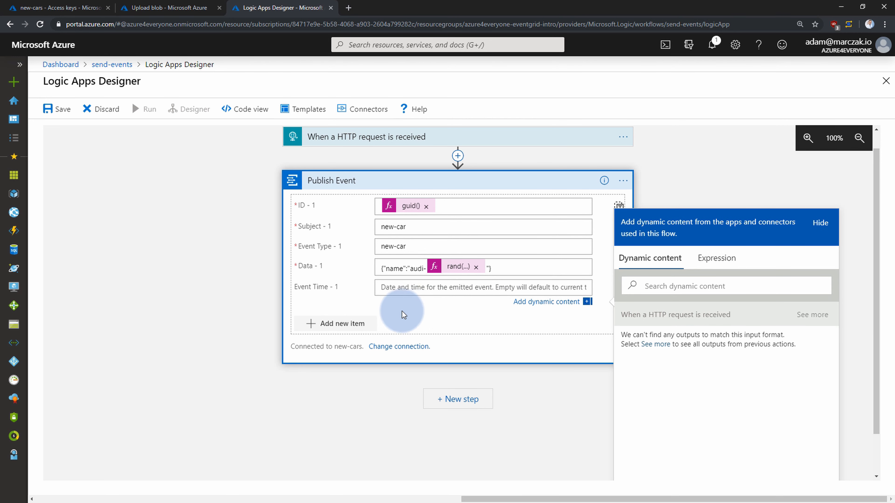
{"action": "left_click", "coordinate": [215, 261]}
{"action": "left_click", "coordinate": [53, 110]}
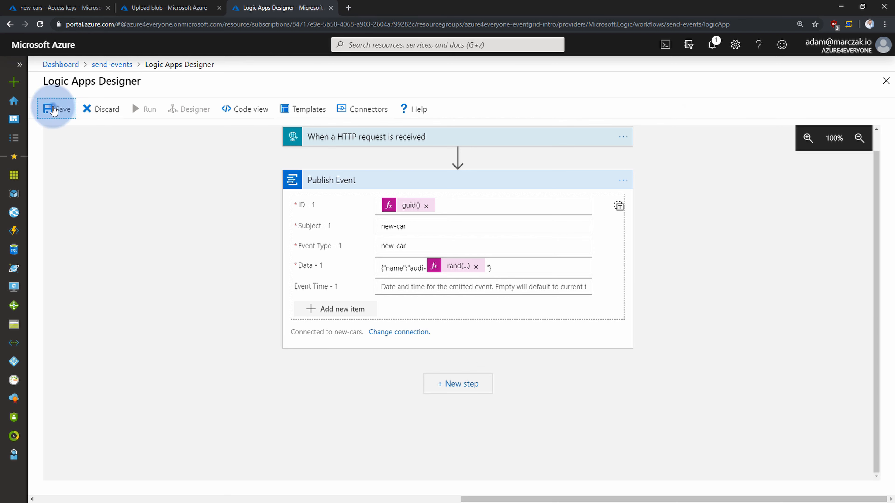
Run the send-events logic app and examine the inputs of its Publish Event action.
{"action": "left_click", "coordinate": [149, 112]}
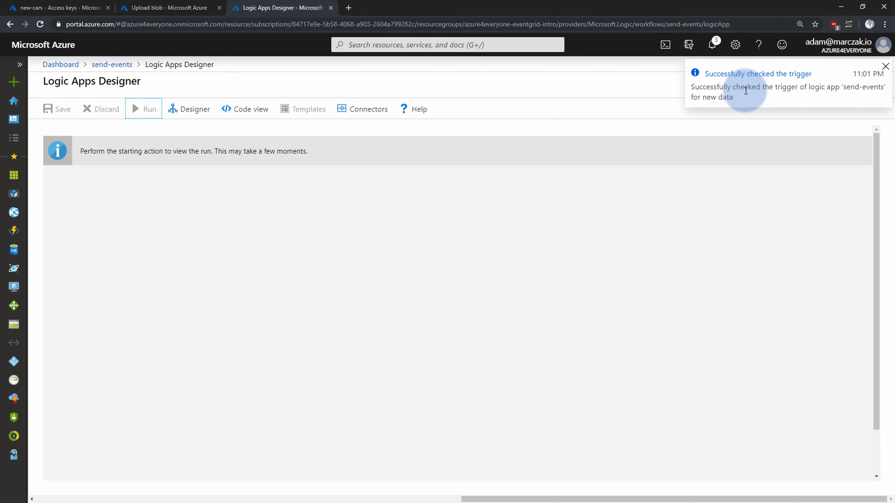
{"action": "left_click", "coordinate": [399, 190]}
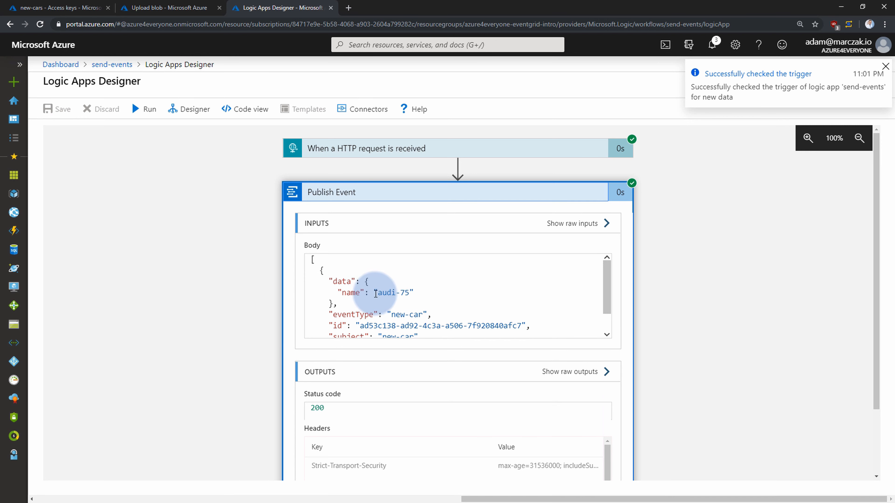
{"action": "scroll", "coordinate": [374, 291], "scroll_direction": "down", "scroll_amount": 1}
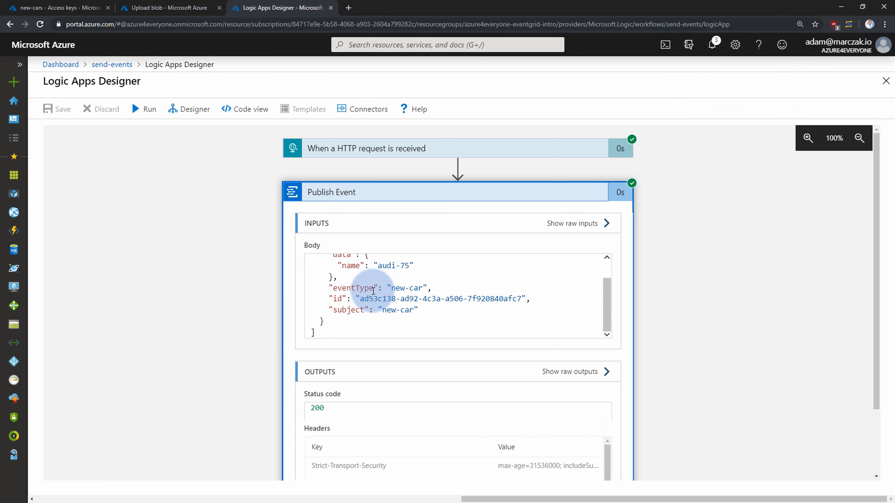
Open the new-cars topic from the azure4everyone-eventgrid-intro resource group and start creating an event subscription.
{"action": "left_click", "coordinate": [84, 5]}
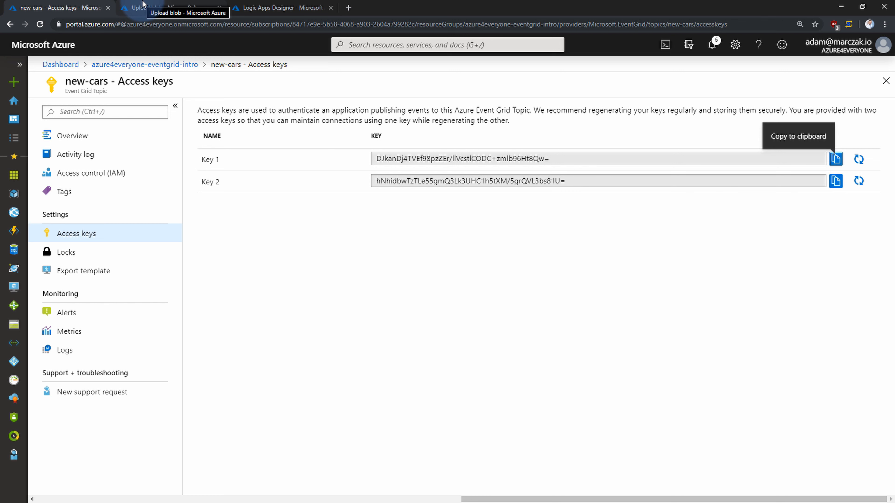
{"action": "left_click", "coordinate": [170, 64]}
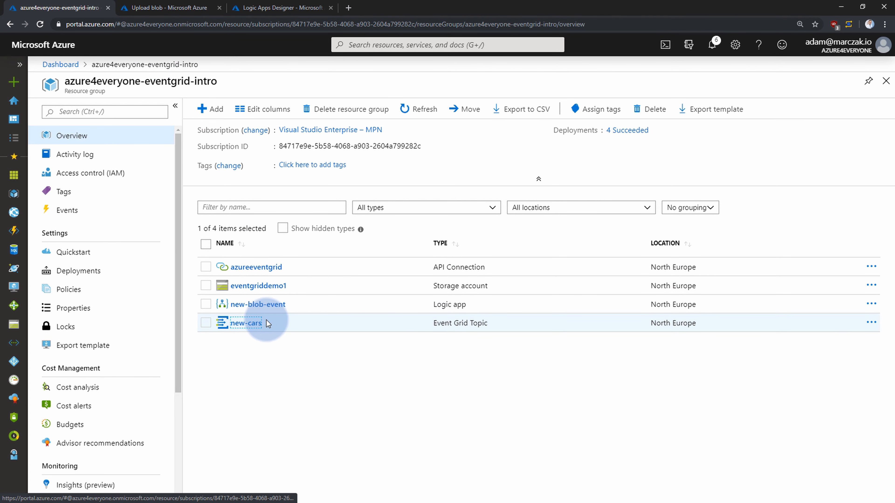
{"action": "left_click", "coordinate": [247, 323]}
{"action": "left_click", "coordinate": [229, 114]}
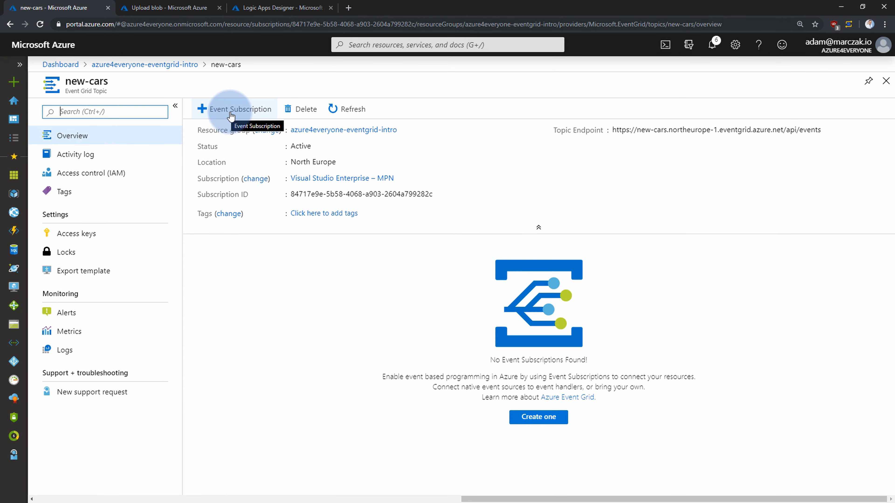
{"action": "left_click", "coordinate": [229, 113]}
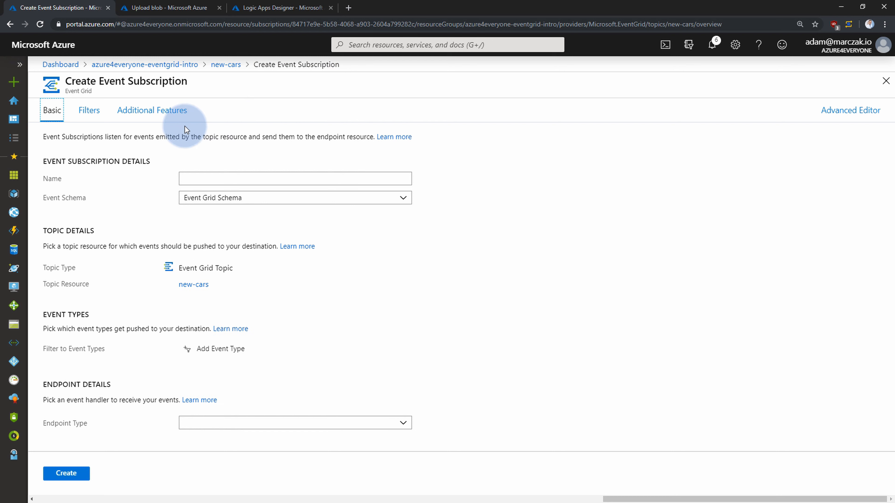
Name the event subscription logic-app-subscription and set its endpoint type to Web Hook.
{"action": "left_click", "coordinate": [268, 180]}
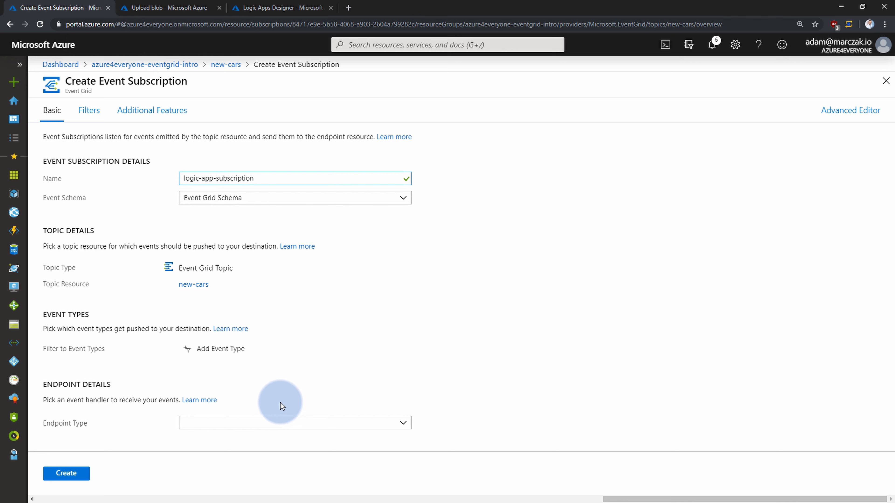
{"action": "left_click", "coordinate": [399, 429]}
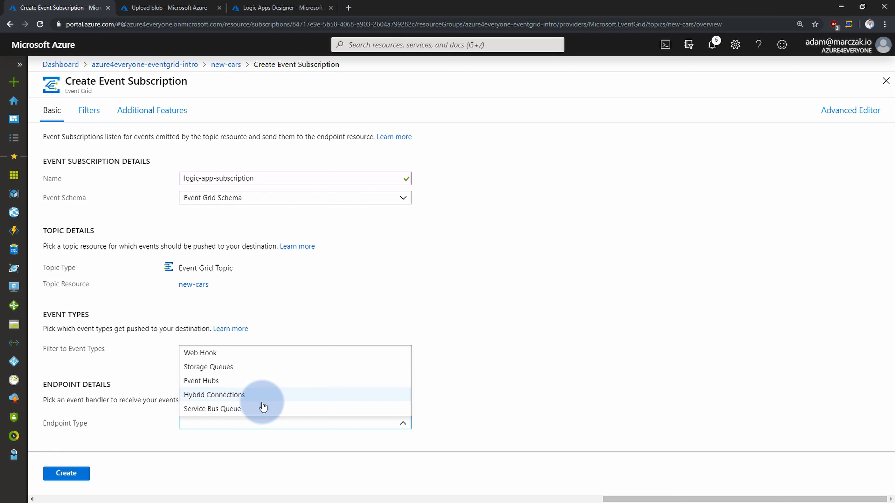
{"action": "left_click", "coordinate": [232, 360]}
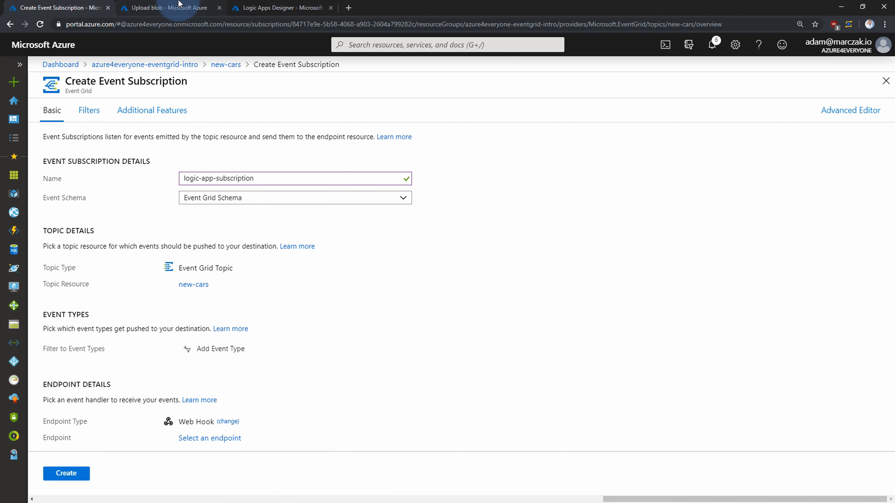
Search the Marketplace for logic app and start creating a new Logic App resource.
{"action": "left_click", "coordinate": [190, 9]}
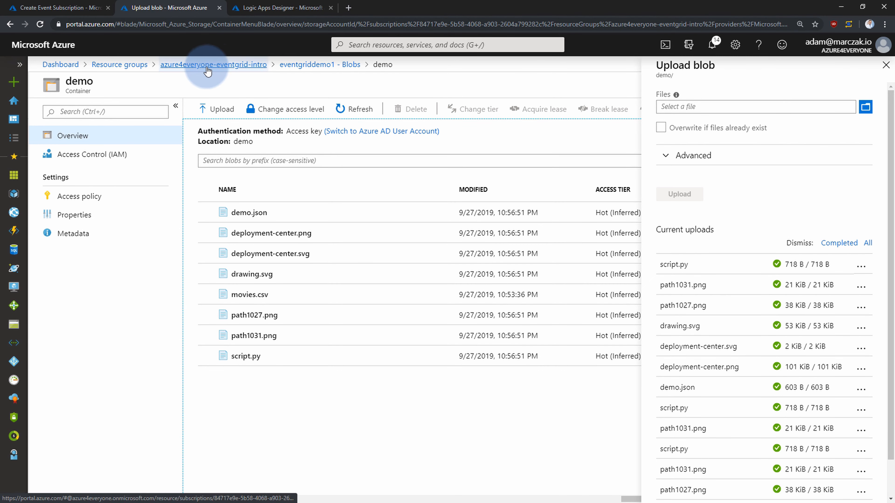
{"action": "left_click", "coordinate": [14, 82]}
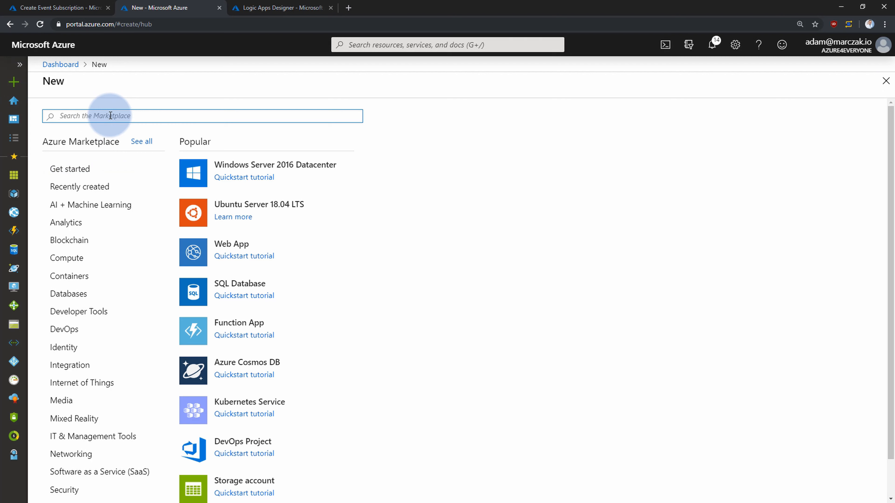
{"action": "type", "text": "logic app"}
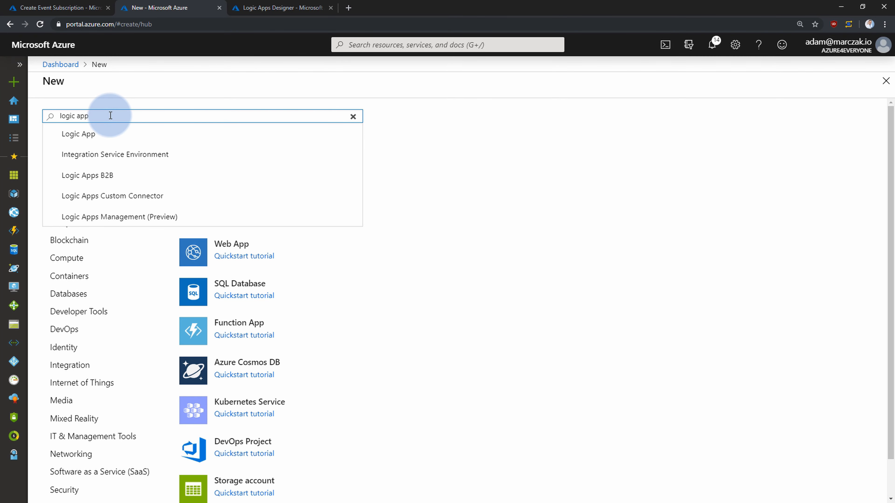
{"action": "left_click", "coordinate": [116, 134]}
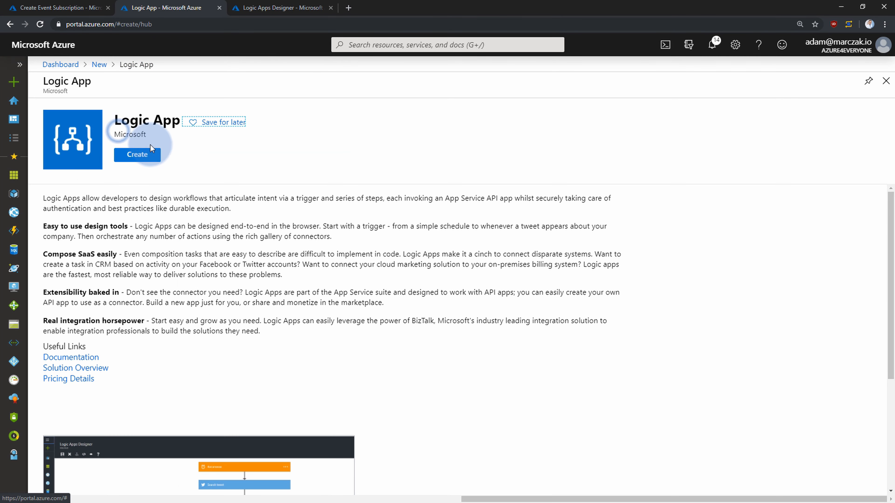
{"action": "left_click", "coordinate": [144, 154]}
Create the logic app as webhook-demo in the existing azure4everyone-eventgrid-intro resource group, located in North Europe.
{"action": "left_click", "coordinate": [132, 129]}
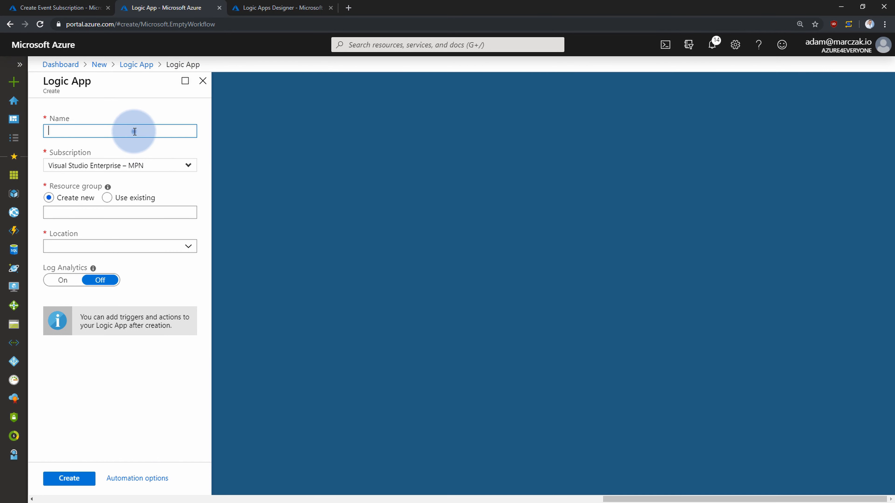
{"action": "type", "text": "webhook-demo"}
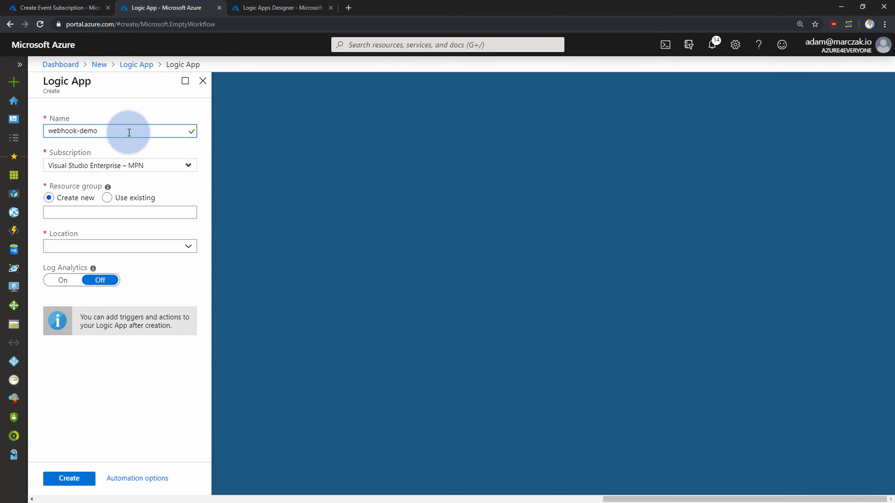
{"action": "left_click", "coordinate": [107, 198]}
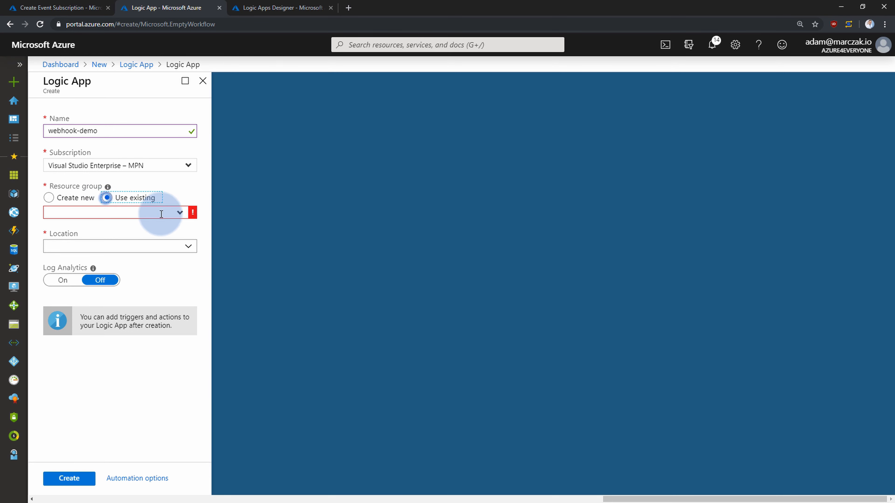
{"action": "left_click", "coordinate": [183, 213]}
{"action": "left_click", "coordinate": [159, 226]}
{"action": "left_click", "coordinate": [187, 246]}
{"action": "left_click", "coordinate": [187, 246]}
{"action": "left_click", "coordinate": [79, 478]}
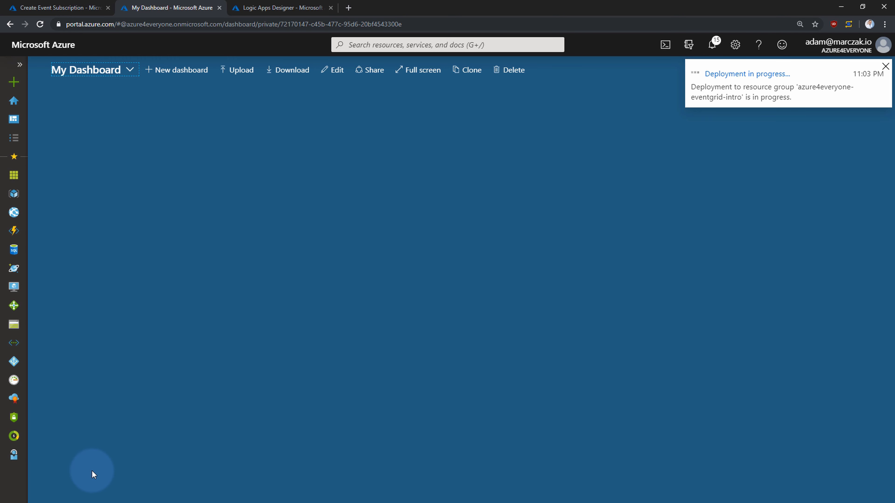
Add the "When a HTTP request is received" trigger to webhook-demo, save it, and copy its HTTP POST URL.
{"action": "left_click", "coordinate": [718, 117]}
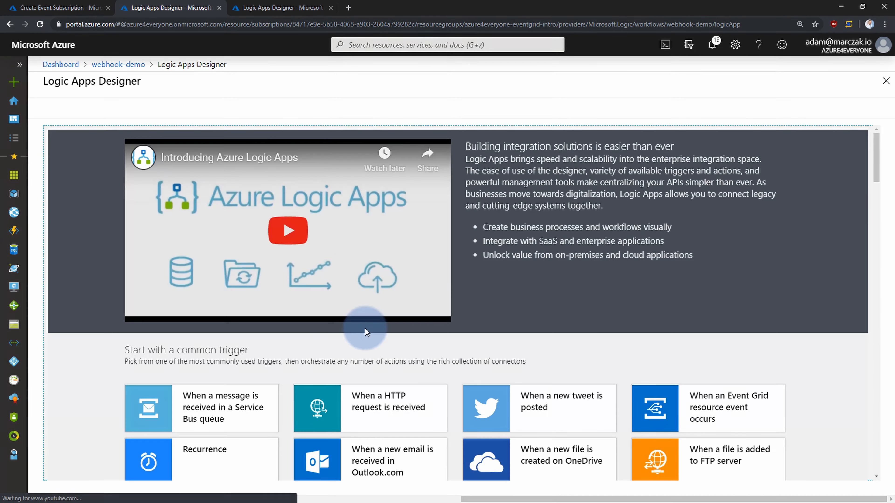
{"action": "scroll", "coordinate": [365, 328], "scroll_direction": "down", "scroll_amount": 5}
{"action": "left_click", "coordinate": [380, 278]}
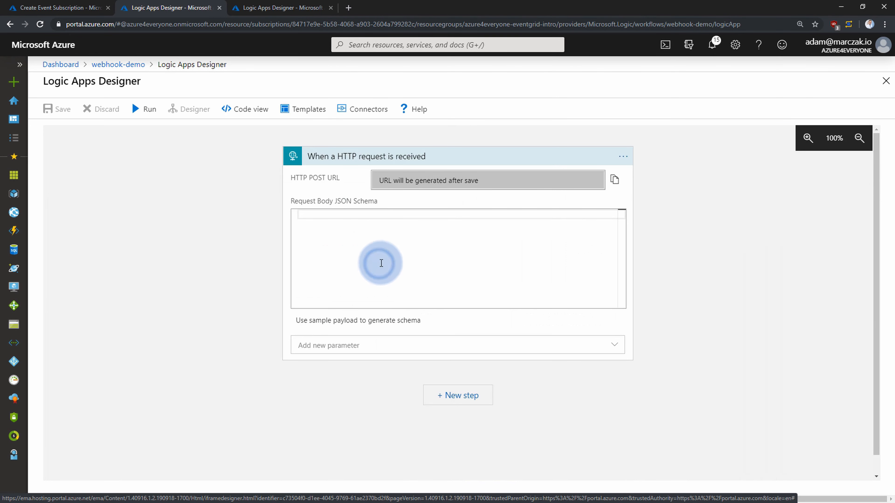
{"action": "left_click", "coordinate": [56, 109]}
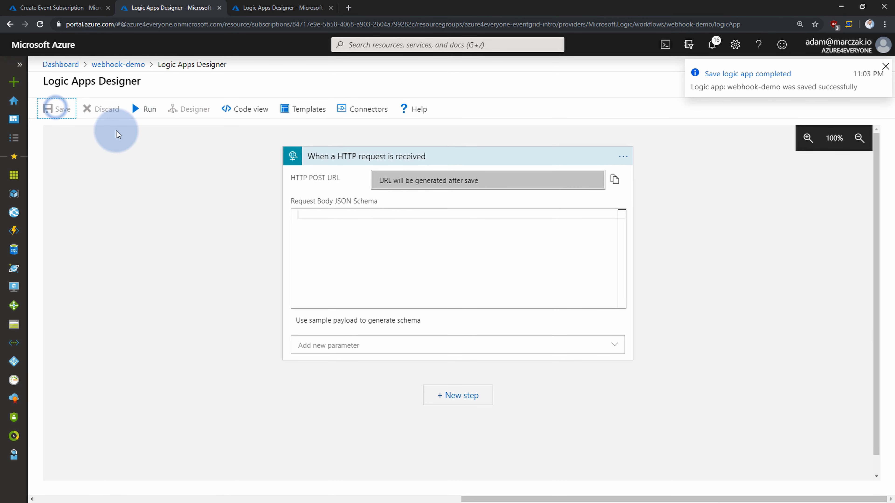
{"action": "left_click_drag", "start_coordinate": [384, 180], "coordinate": [609, 185]}
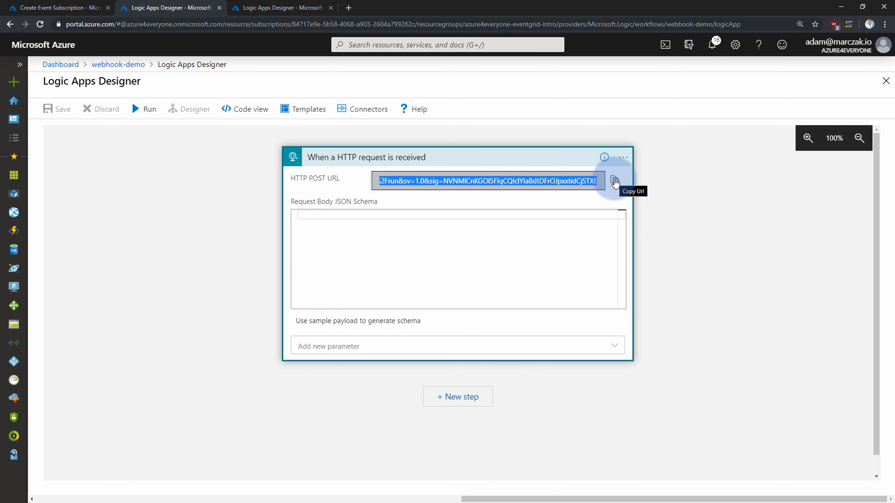
{"action": "left_click", "coordinate": [614, 182]}
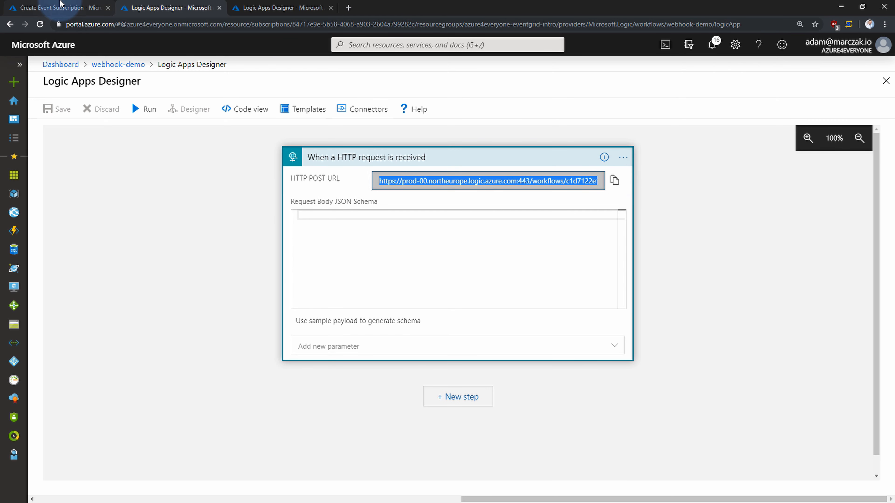
Set the copied HTTP POST URL as the Web Hook endpoint of logic-app-subscription and create the event subscription.
{"action": "left_click", "coordinate": [64, 6]}
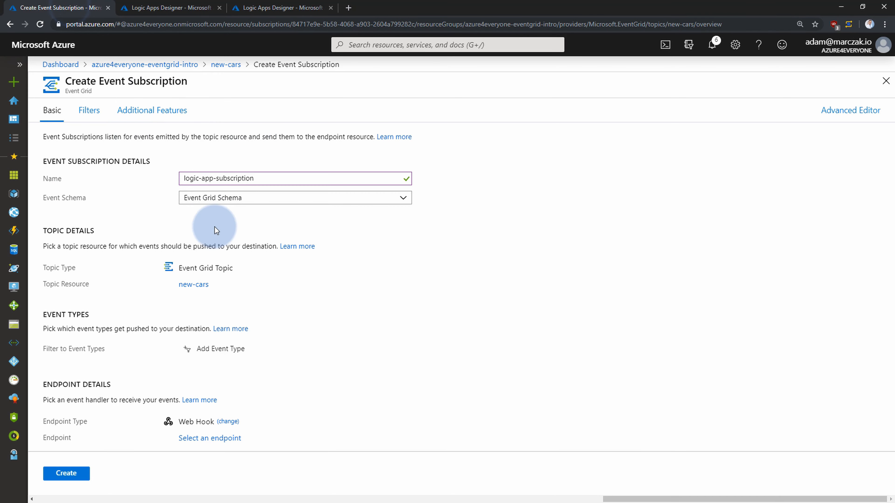
{"action": "left_click", "coordinate": [221, 438]}
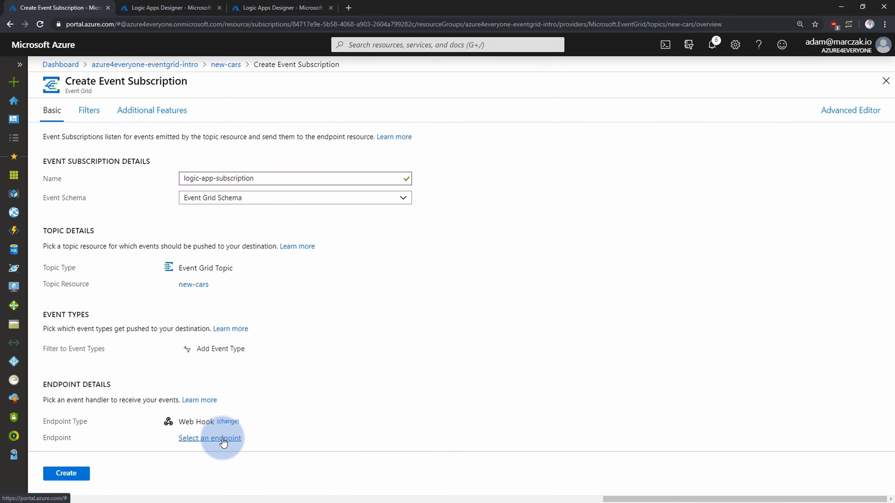
{"action": "key", "text": "ctrl+v"}
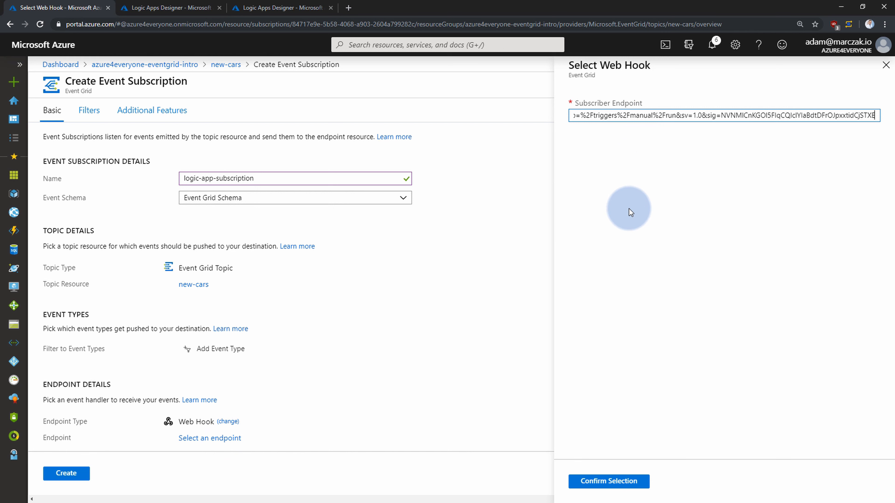
{"action": "left_click", "coordinate": [617, 481]}
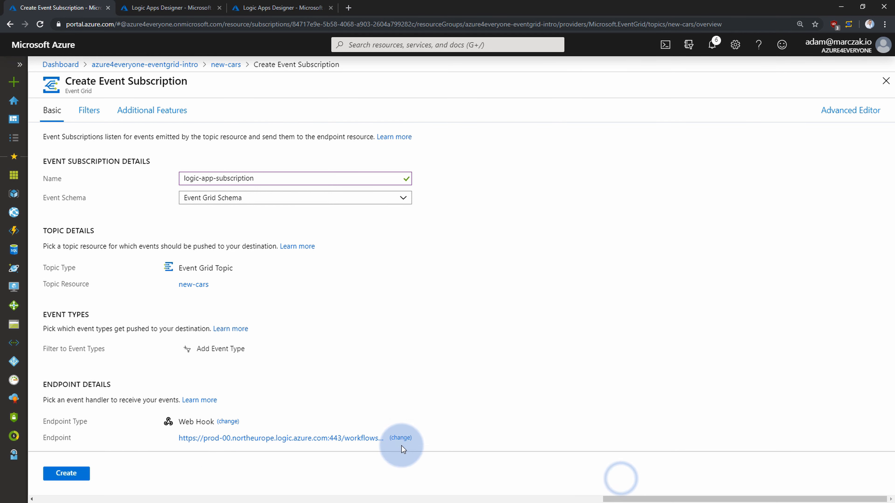
{"action": "left_click", "coordinate": [72, 476]}
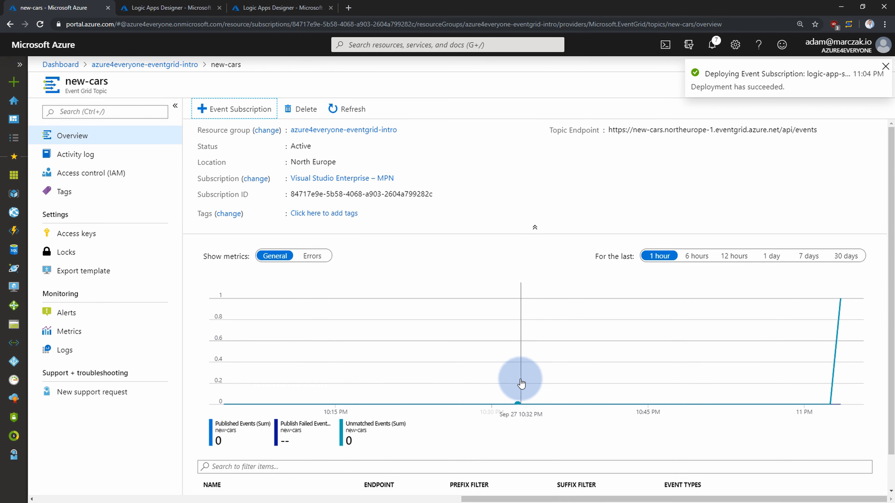
{"action": "scroll", "coordinate": [515, 393], "scroll_direction": "down", "scroll_amount": 2}
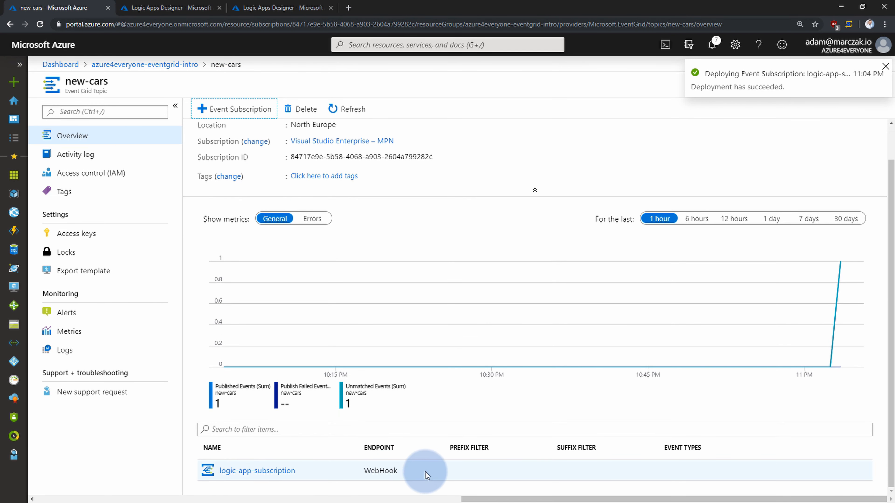
{"action": "left_click_drag", "start_coordinate": [420, 472], "coordinate": [207, 475]}
{"action": "left_click", "coordinate": [210, 490]}
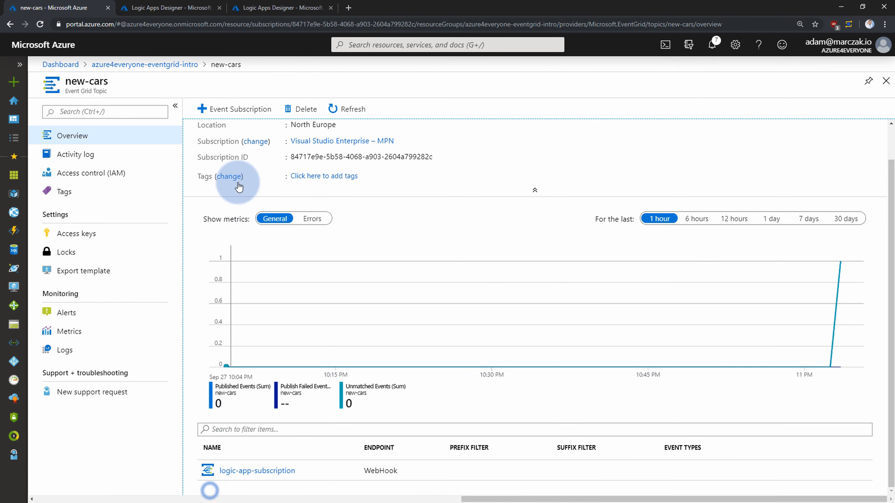
Run the send-events logic app again to publish an event to the new-cars topic.
{"action": "left_click", "coordinate": [177, 7]}
{"action": "left_click", "coordinate": [274, 7]}
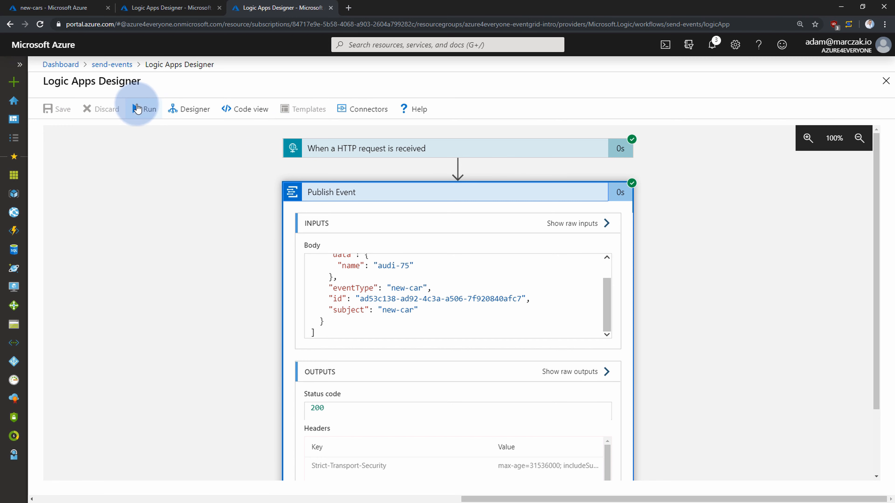
{"action": "left_click", "coordinate": [138, 67]}
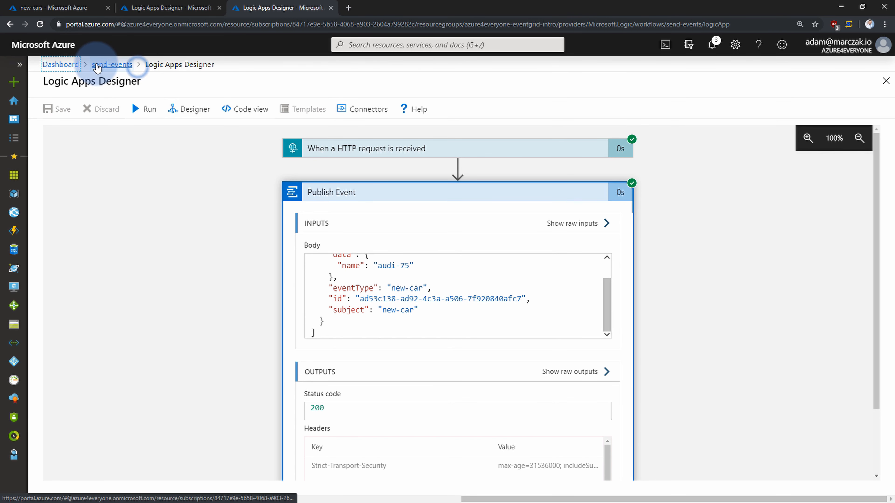
{"action": "left_click", "coordinate": [144, 110]}
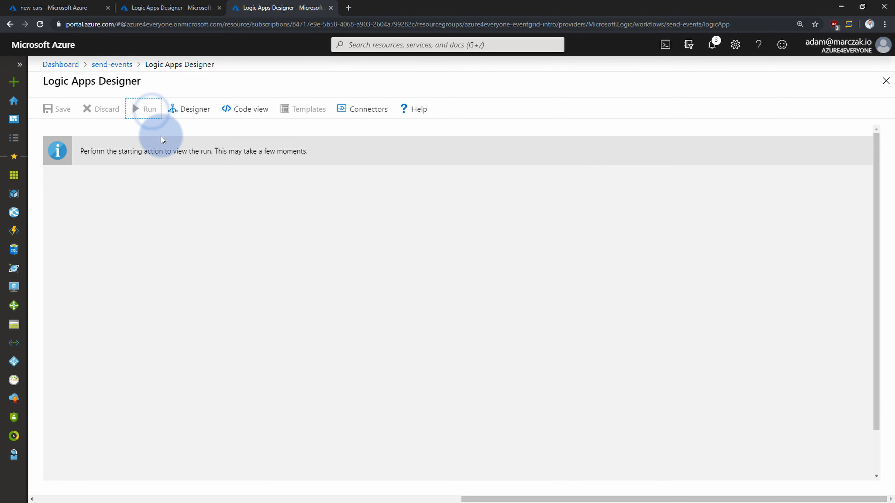
Open the webhook-demo overview, collapse its essentials section, and refresh the runs history.
{"action": "left_click", "coordinate": [207, 7]}
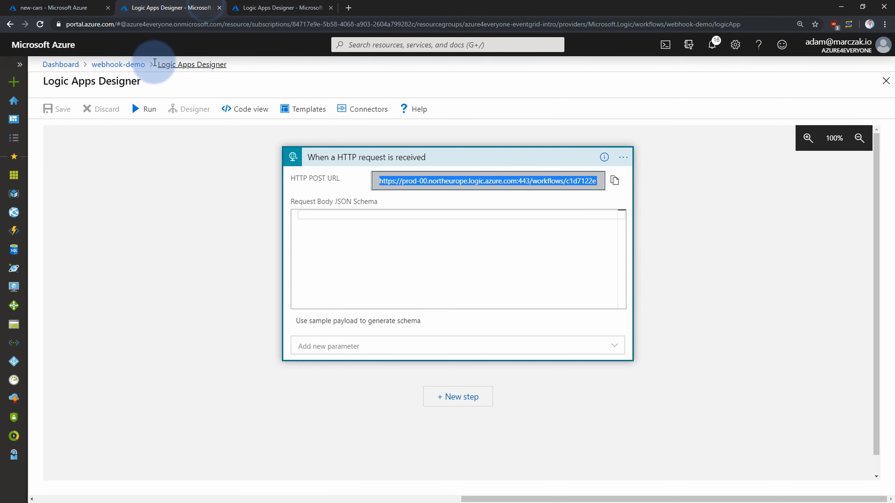
{"action": "left_click", "coordinate": [116, 63]}
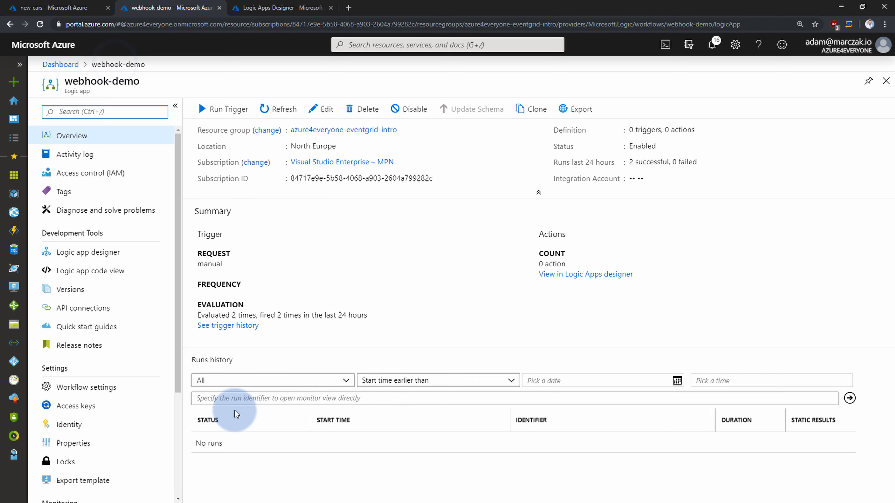
{"action": "left_click_drag", "start_coordinate": [231, 422], "coordinate": [294, 455]}
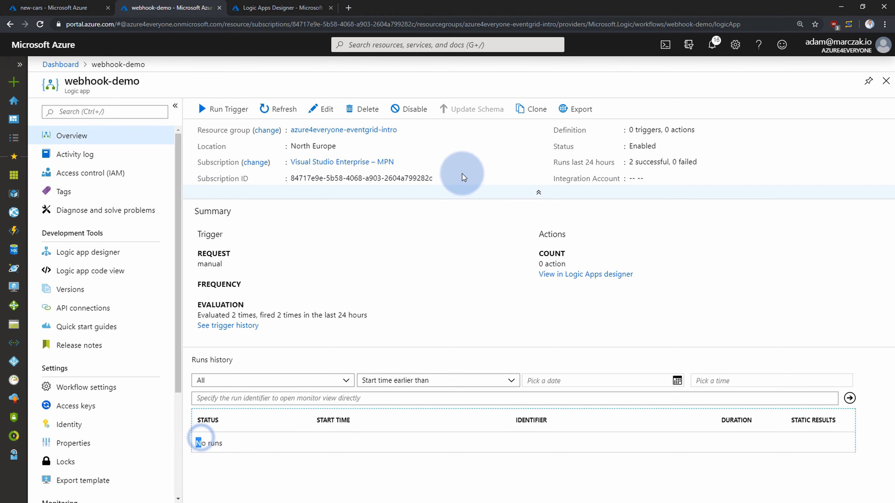
{"action": "left_click", "coordinate": [538, 191]}
{"action": "left_click", "coordinate": [285, 112]}
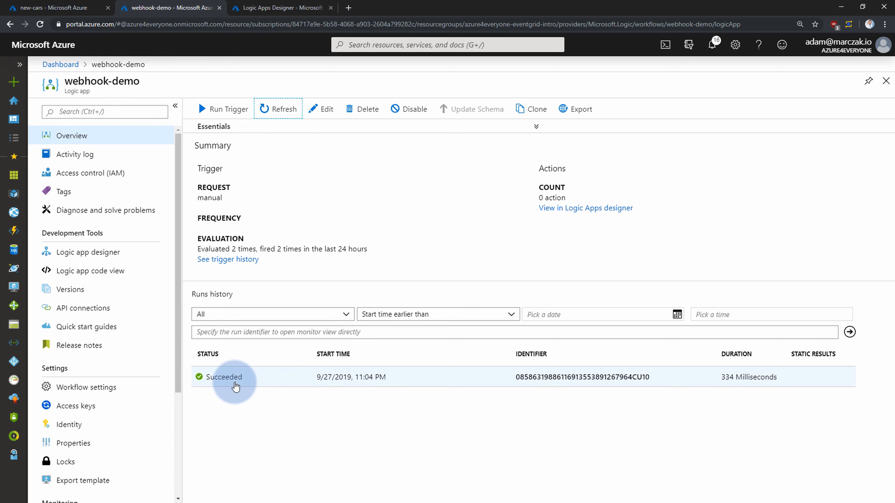
Review the event flow across the send-events run, the webhook-demo runs history and the new-cars topic.
{"action": "left_click", "coordinate": [279, 8]}
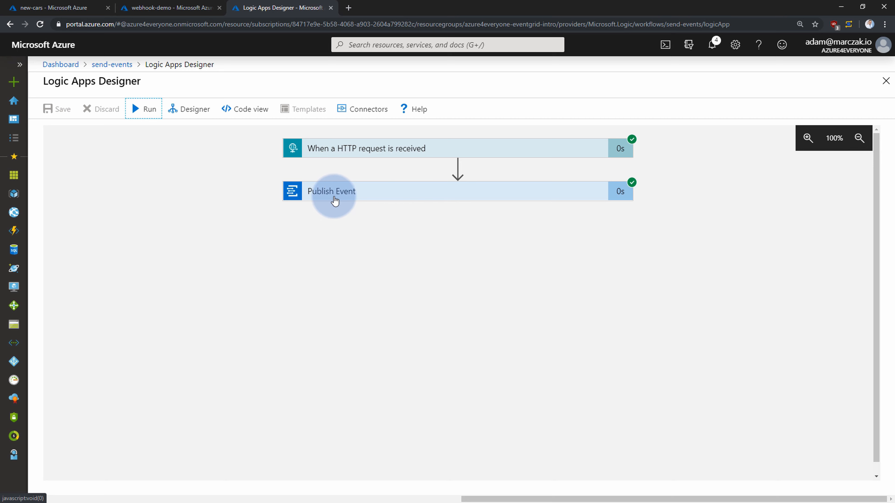
{"action": "left_click", "coordinate": [178, 8]}
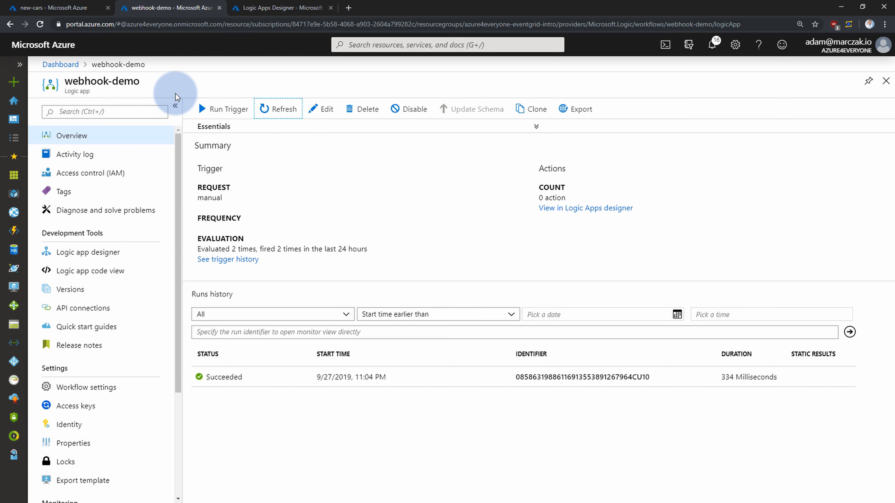
{"action": "left_click", "coordinate": [70, 5]}
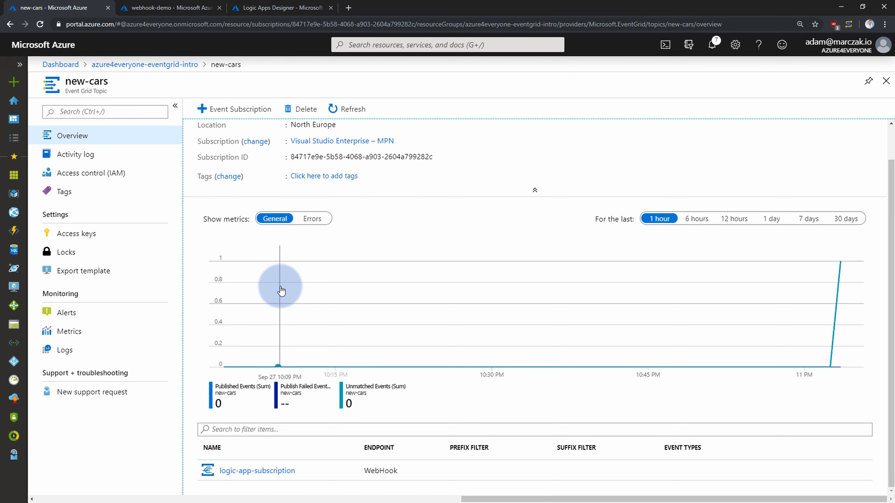
Open the eventgriddemo1 storage account from the azure4everyone-eventgrid-intro resource group.
{"action": "left_click", "coordinate": [282, 6]}
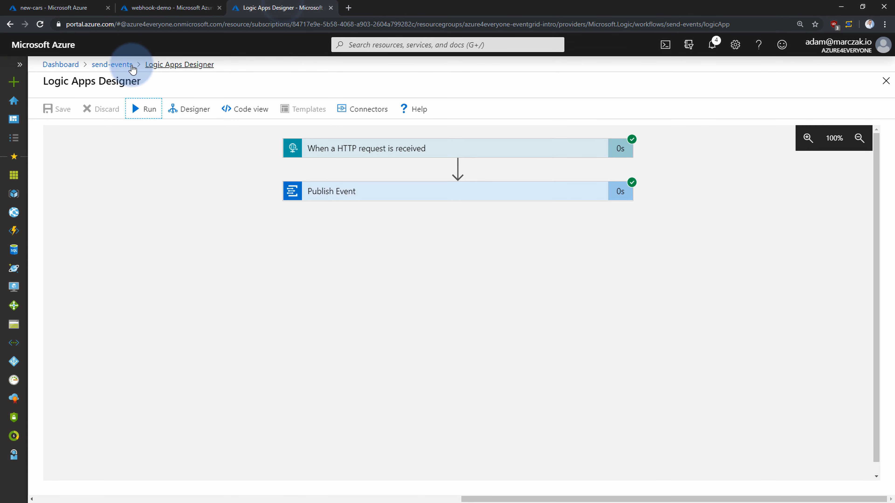
{"action": "left_click", "coordinate": [14, 195]}
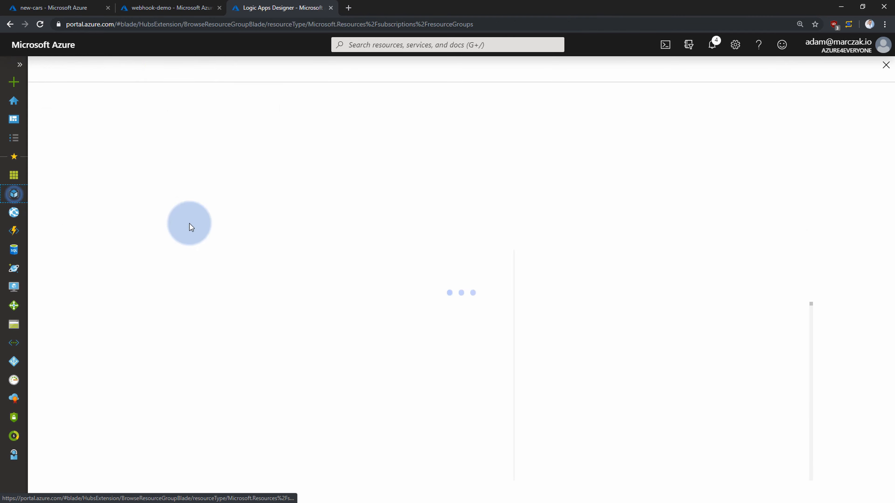
{"action": "left_click", "coordinate": [173, 207]}
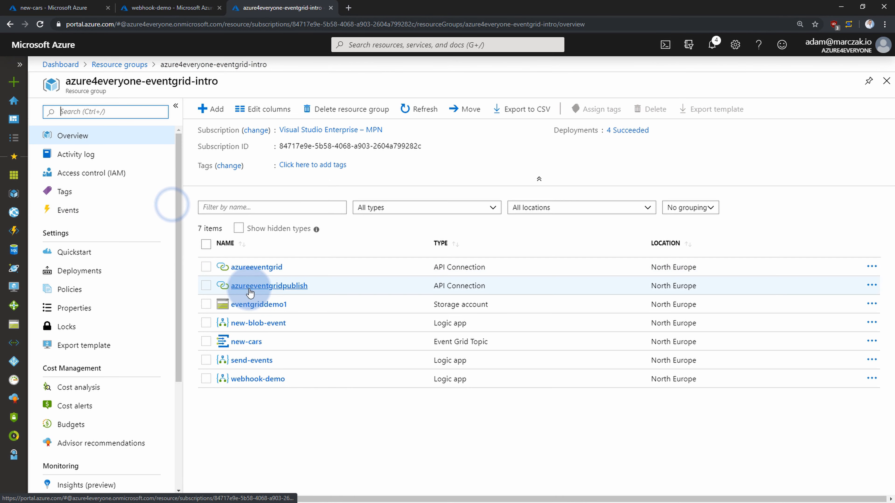
{"action": "left_click", "coordinate": [271, 310]}
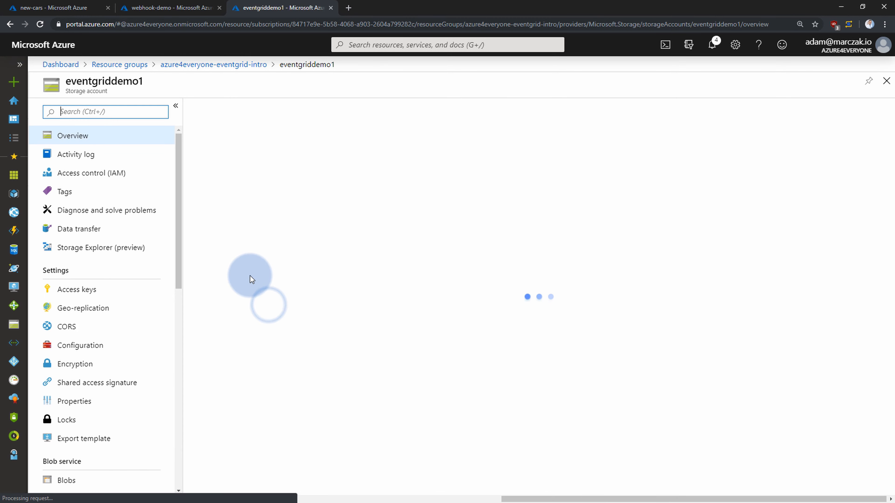
{"action": "left_click", "coordinate": [116, 267]}
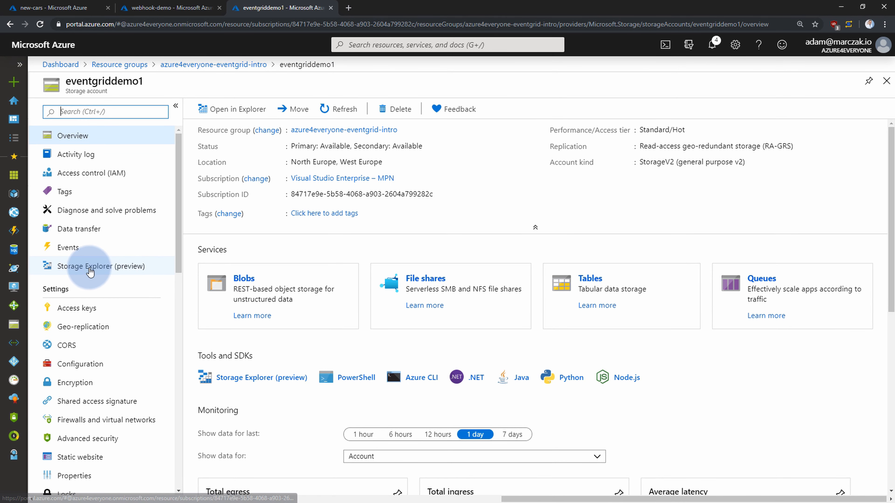
Create a storage queue named new-cars in the eventgriddemo1 account and open its message list.
{"action": "right_click", "coordinate": [218, 158]}
{"action": "left_click", "coordinate": [245, 167]}
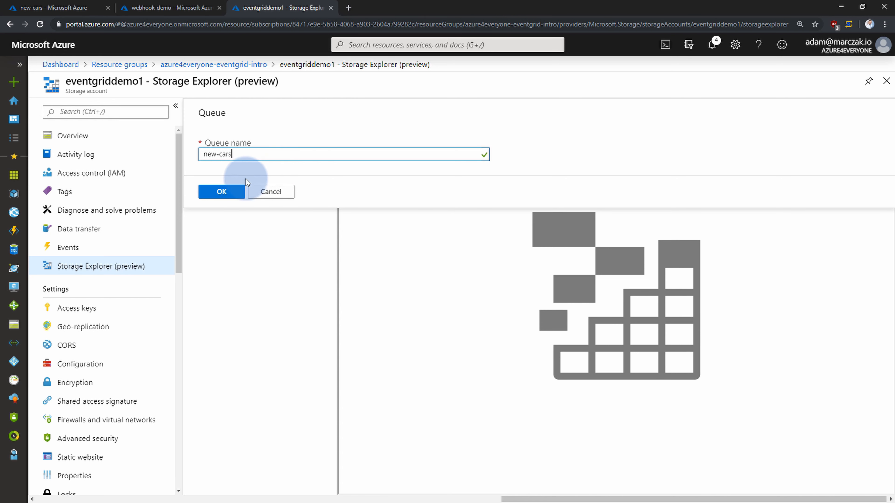
{"action": "left_click", "coordinate": [220, 191]}
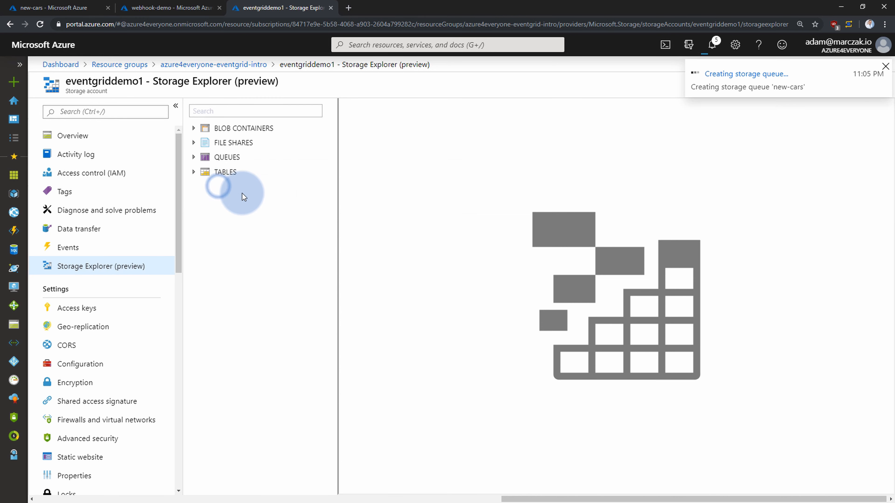
{"action": "left_click", "coordinate": [193, 157]}
{"action": "left_click", "coordinate": [242, 173]}
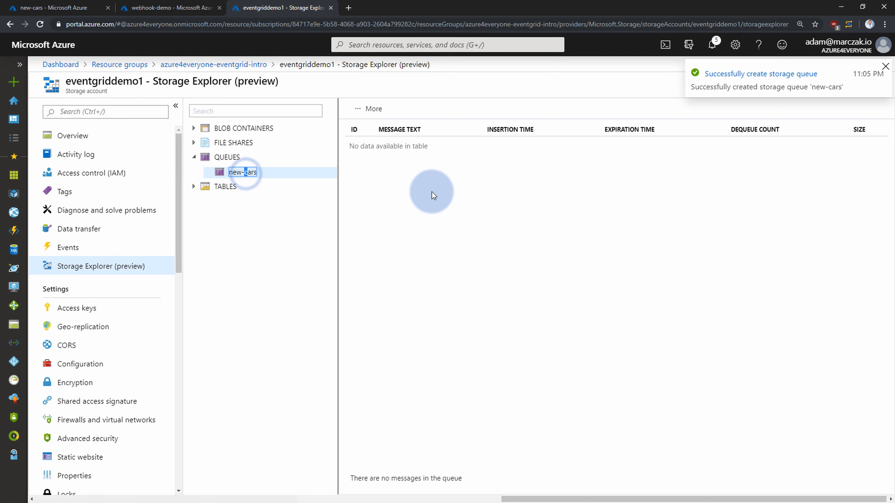
Start a new event subscription named queue-sub on the new-cars topic from the azure4everyone-eventgrid-intro resource group.
{"action": "left_click", "coordinate": [184, 4]}
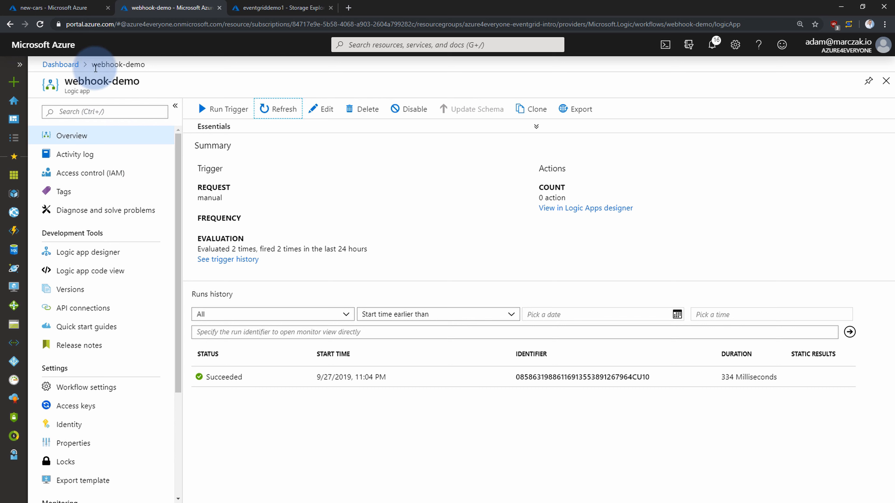
{"action": "left_click", "coordinate": [14, 194]}
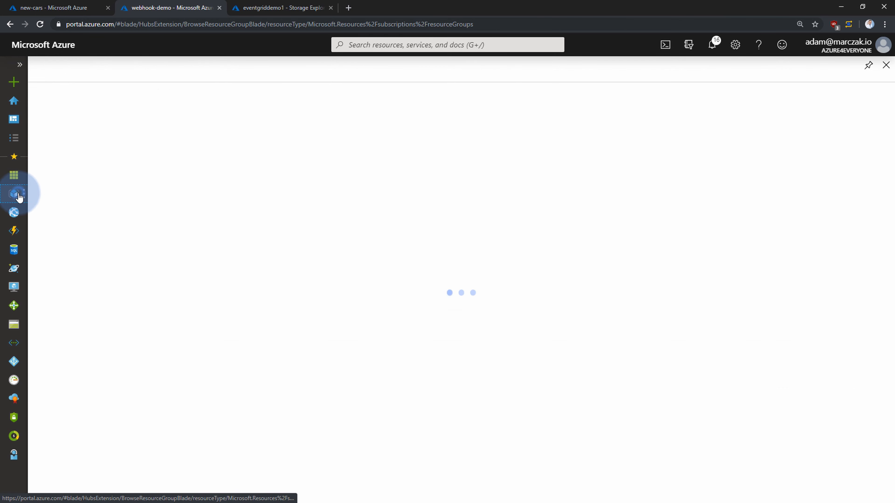
{"action": "left_click", "coordinate": [106, 209]}
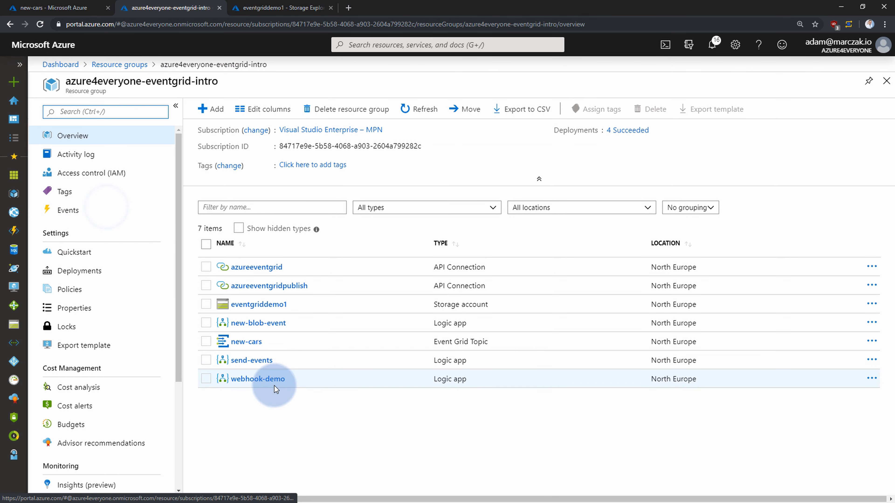
{"action": "left_click", "coordinate": [246, 341]}
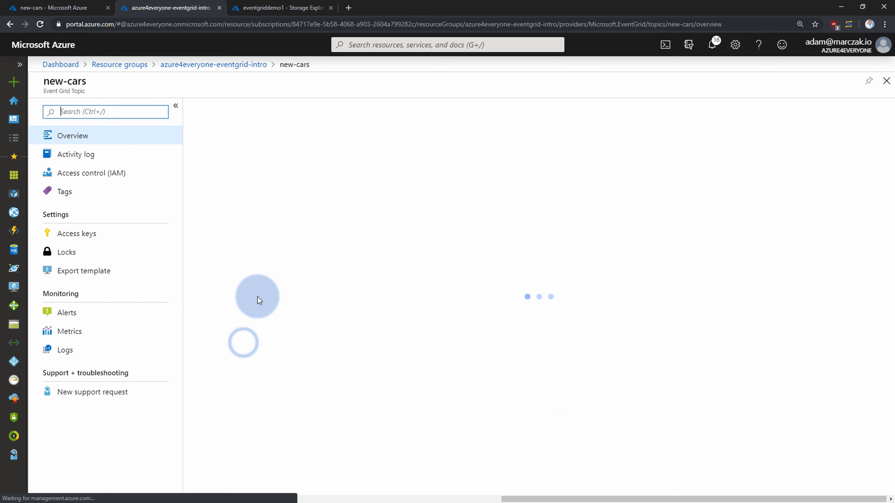
{"action": "left_click", "coordinate": [246, 110]}
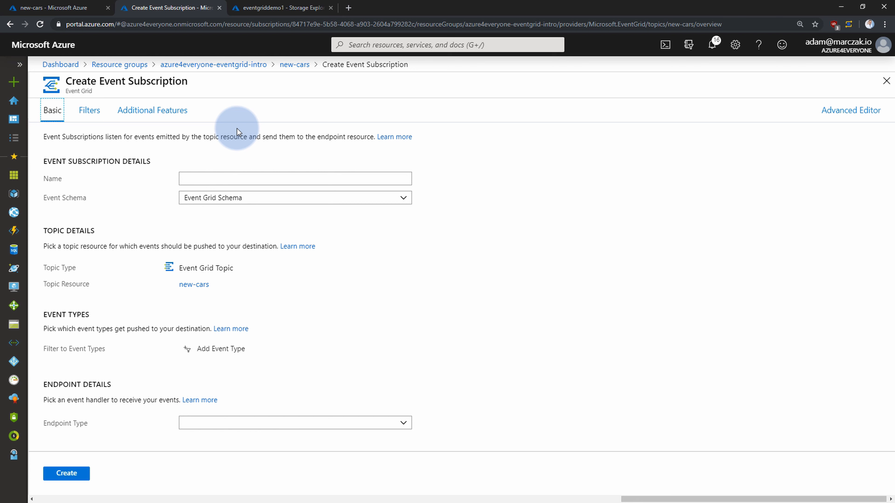
{"action": "left_click", "coordinate": [232, 177]}
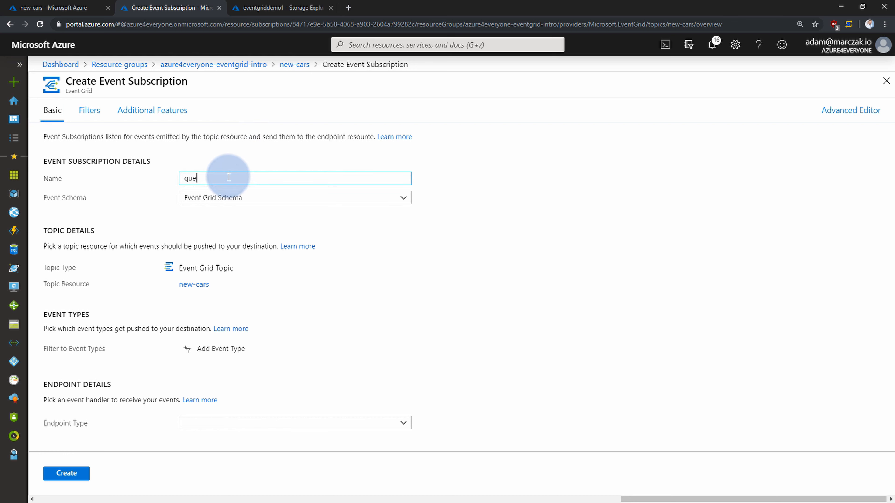
{"action": "left_click", "coordinate": [392, 270]}
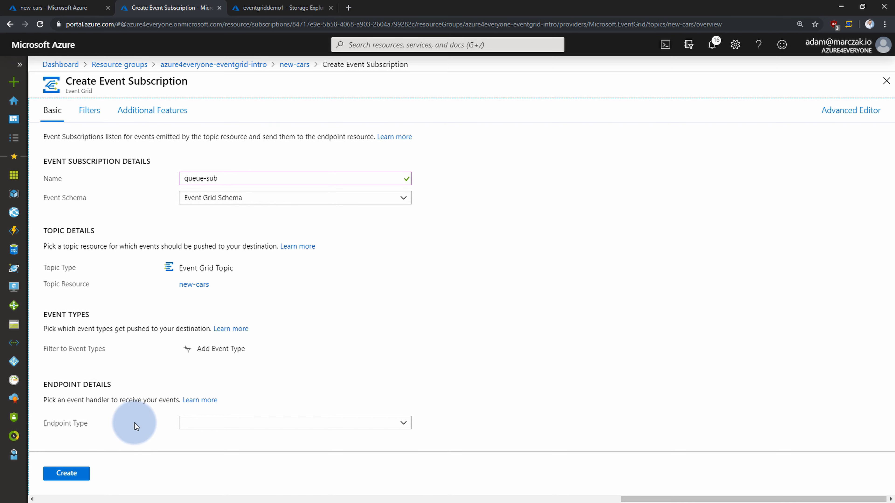
Set the subscription's endpoint type to Storage Queues and select the new-cars queue in the eventgriddemo1 account as the endpoint.
{"action": "left_click", "coordinate": [214, 423]}
{"action": "left_click", "coordinate": [225, 367]}
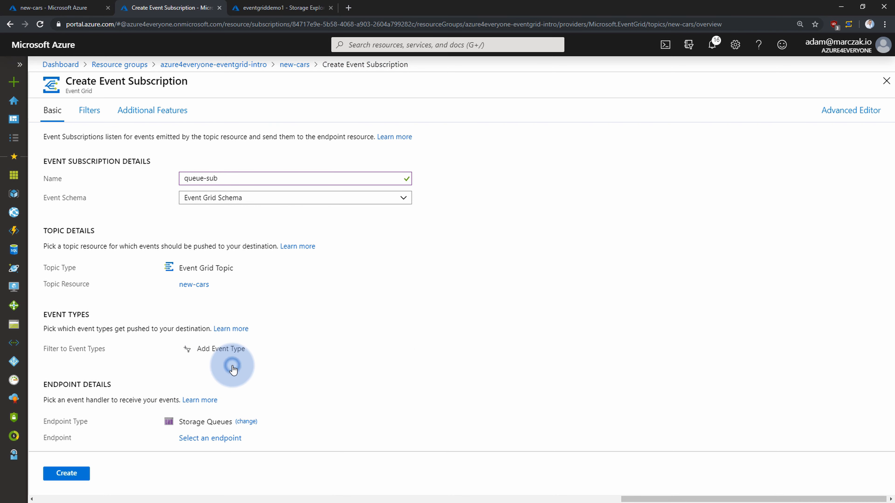
{"action": "left_click", "coordinate": [221, 439]}
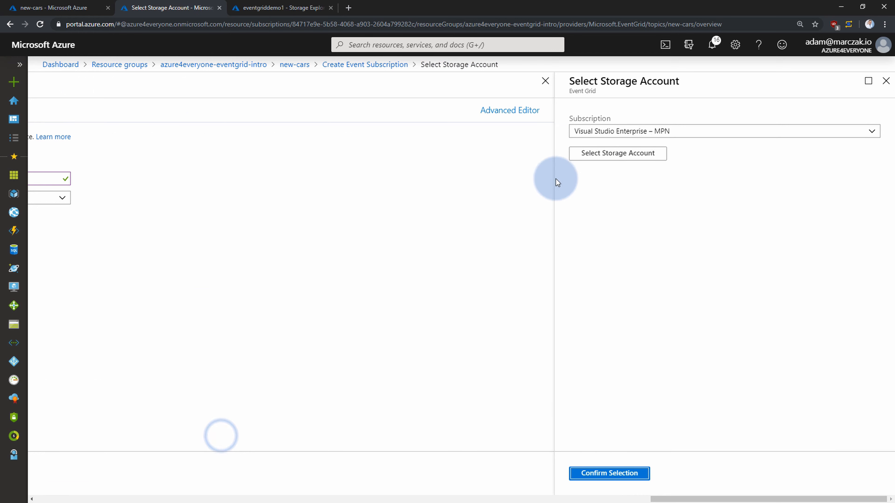
{"action": "left_click", "coordinate": [640, 160]}
{"action": "left_click", "coordinate": [630, 188]}
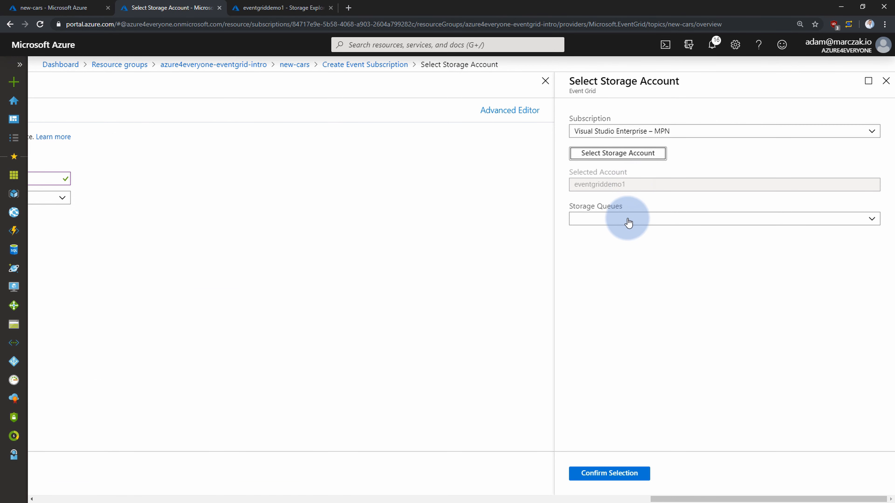
{"action": "left_click", "coordinate": [628, 222]}
{"action": "left_click", "coordinate": [620, 233]}
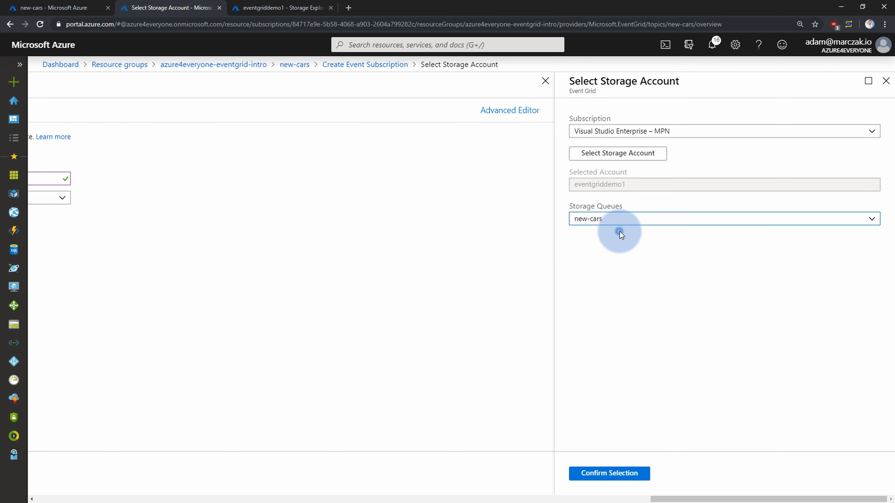
{"action": "left_click", "coordinate": [608, 473]}
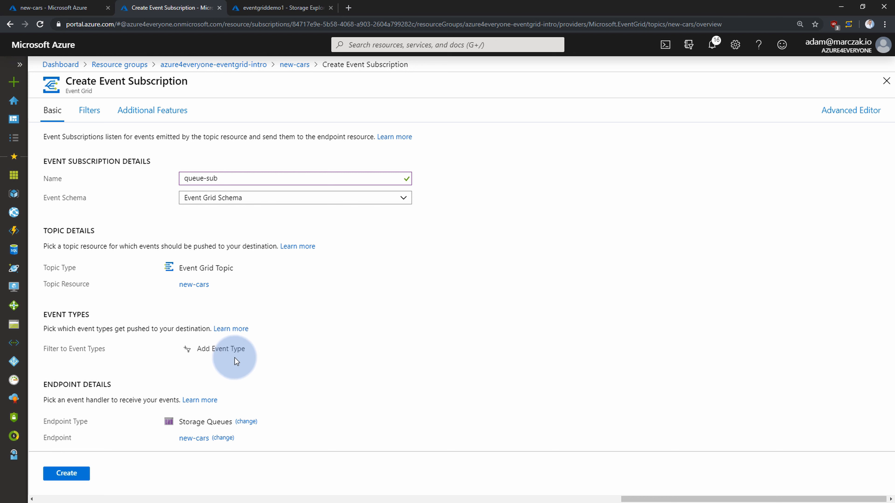
Look over the event type and subject filter options, leave them unset, and create the queue-sub event subscription.
{"action": "left_click_drag", "start_coordinate": [39, 347], "coordinate": [101, 352]}
{"action": "left_click", "coordinate": [136, 354]}
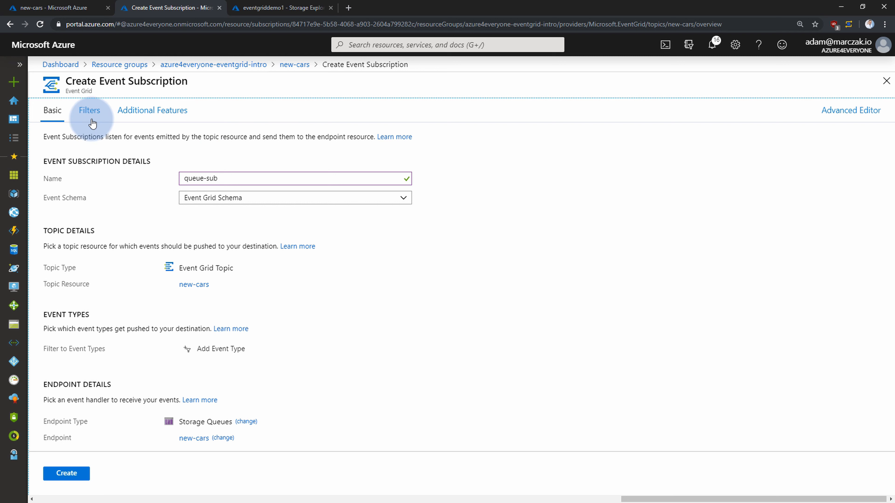
{"action": "left_click", "coordinate": [90, 111]}
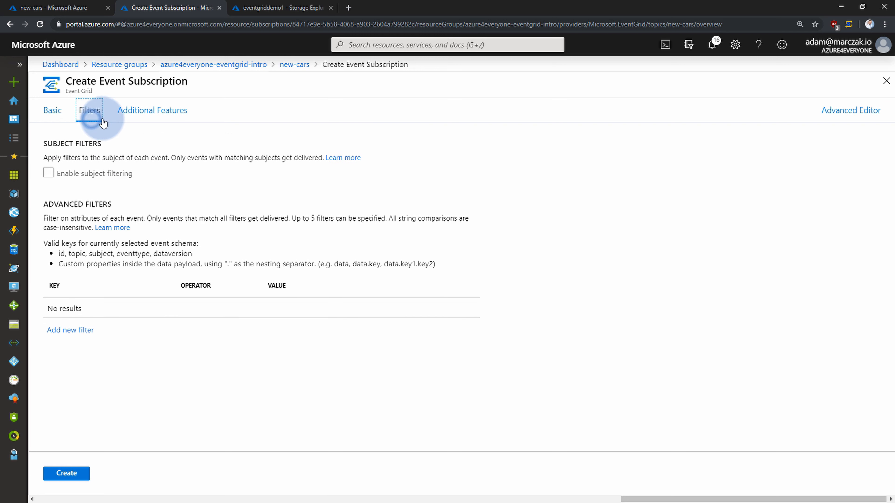
{"action": "left_click", "coordinate": [52, 110]}
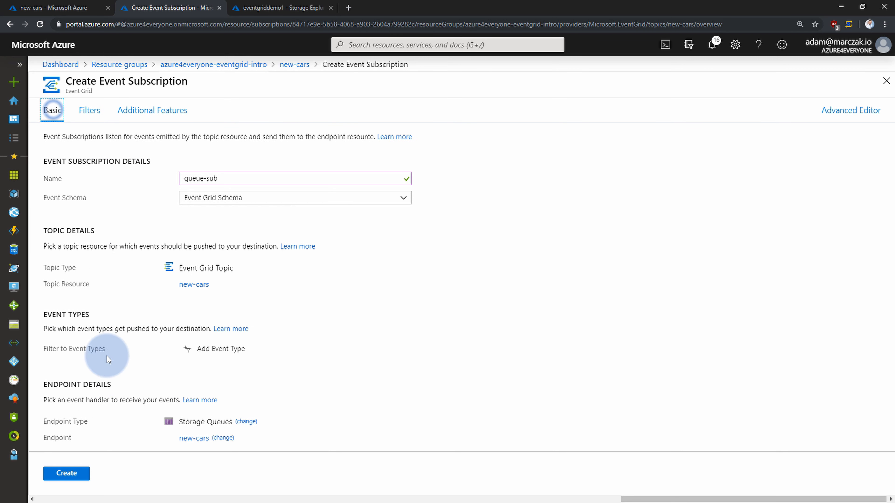
{"action": "left_click", "coordinate": [70, 475]}
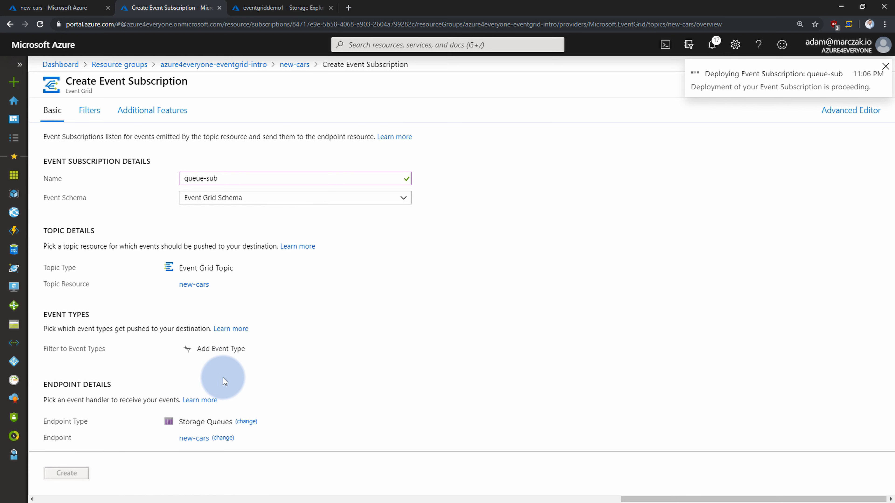
{"action": "scroll", "coordinate": [370, 452], "scroll_direction": "down", "scroll_amount": 3}
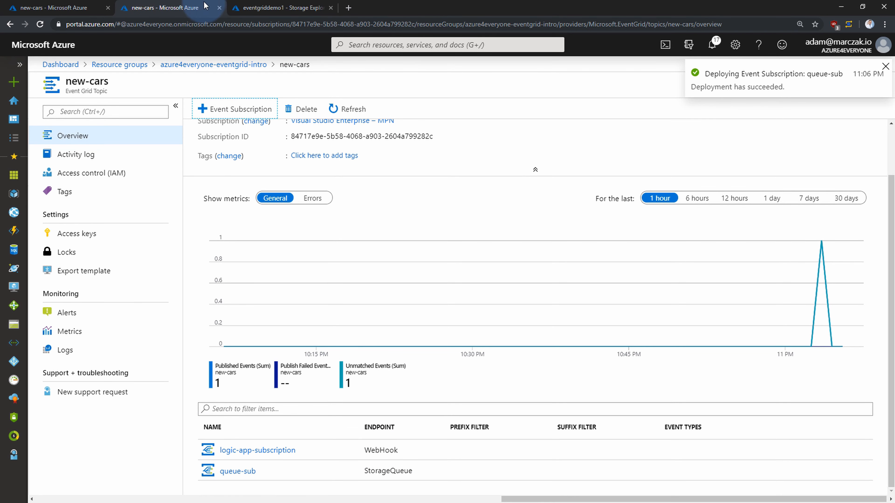
Refresh the azure4everyone-eventgrid-intro resource list and open the send-events logic app.
{"action": "left_click", "coordinate": [86, 7]}
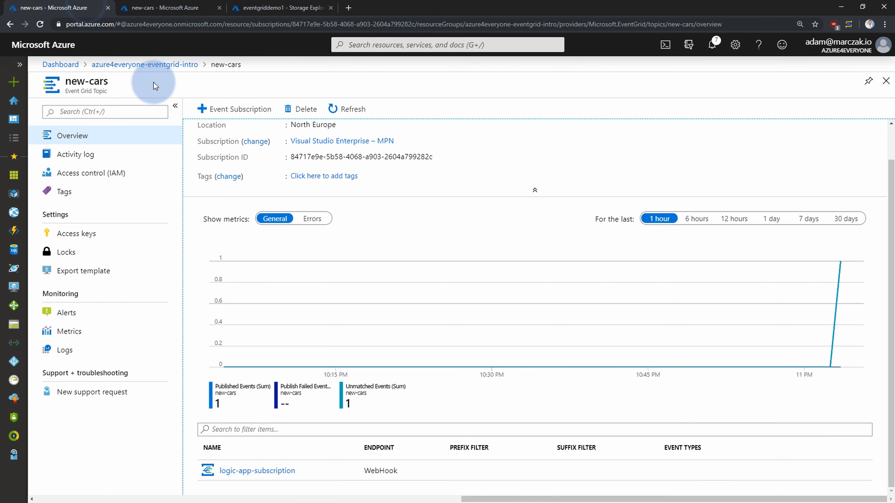
{"action": "left_click", "coordinate": [154, 65]}
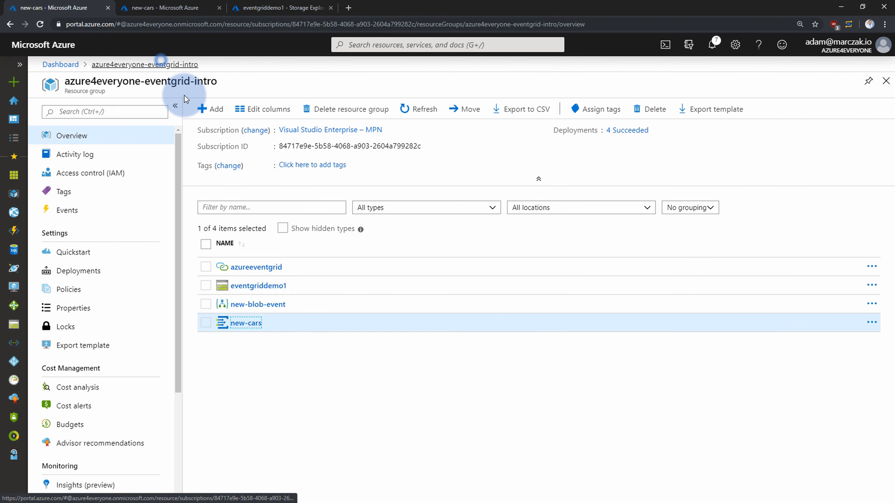
{"action": "left_click", "coordinate": [423, 107]}
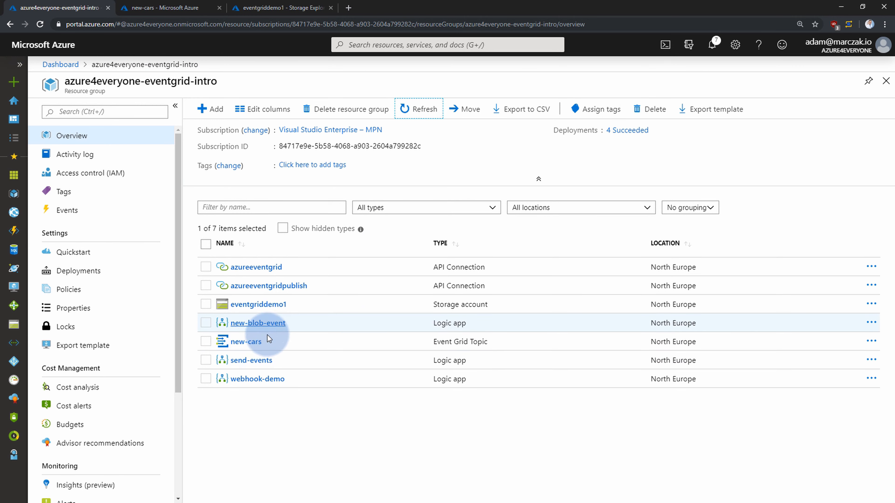
{"action": "left_click", "coordinate": [249, 360]}
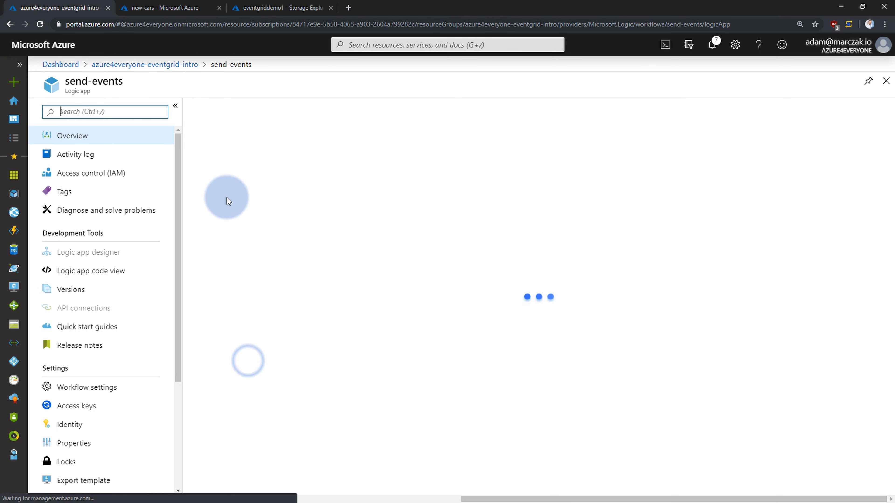
Run the send-events logic app's manual trigger three times and refresh its runs history.
{"action": "left_click", "coordinate": [234, 107]}
{"action": "left_click", "coordinate": [238, 126]}
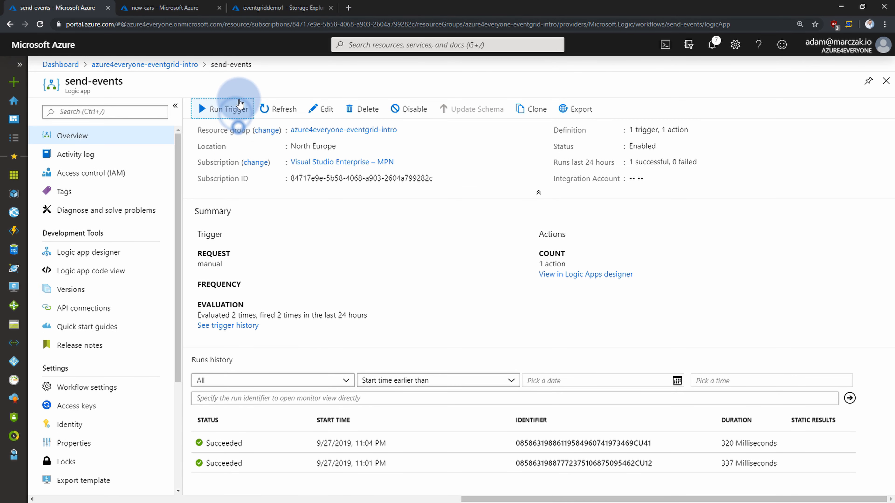
{"action": "left_click", "coordinate": [239, 106]}
{"action": "left_click", "coordinate": [238, 125]}
{"action": "left_click", "coordinate": [239, 109]}
{"action": "left_click", "coordinate": [238, 125]}
{"action": "left_click", "coordinate": [281, 107]}
{"action": "scroll", "coordinate": [282, 396], "scroll_direction": "down", "scroll_amount": 1}
{"action": "scroll", "coordinate": [282, 395], "scroll_direction": "down", "scroll_amount": 3}
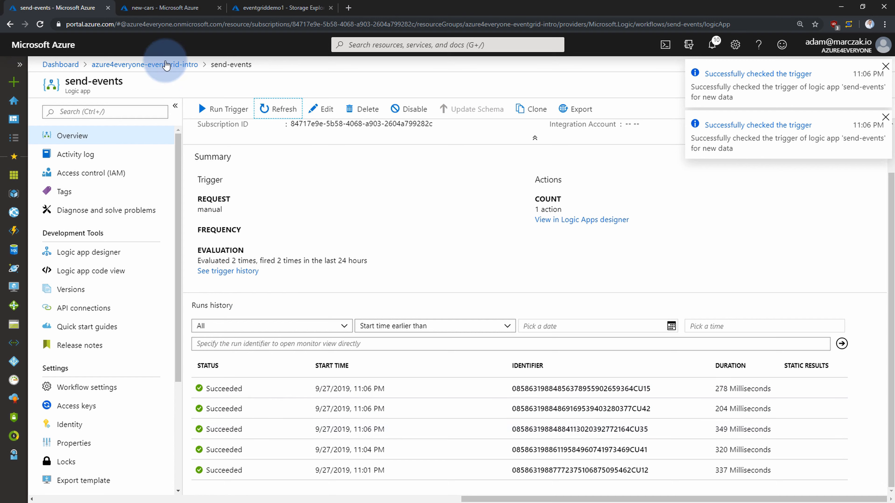
Return to the new-cars queue in the eventgriddemo1 storage account and refresh its messages.
{"action": "left_click", "coordinate": [158, 5]}
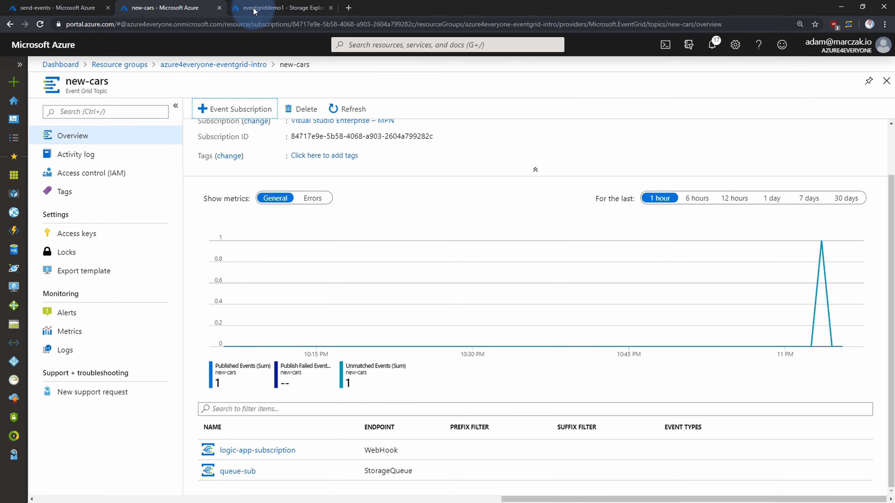
{"action": "left_click", "coordinate": [306, 5]}
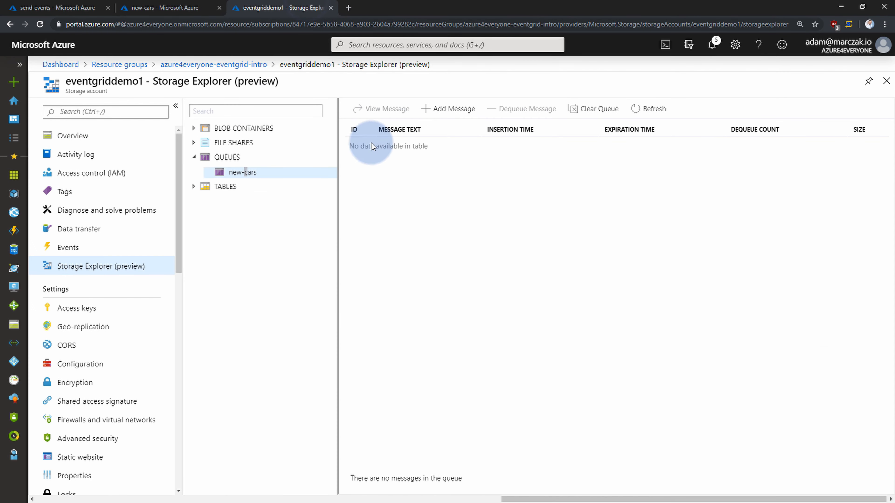
{"action": "left_click", "coordinate": [653, 112]}
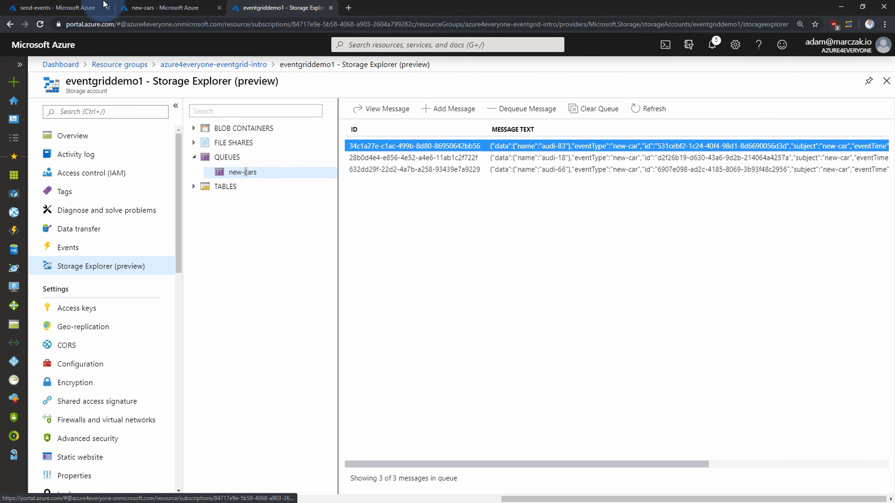
Refresh the send-events logic app and open webhook-demo through its azure4everyone-eventgrid-intro resource group.
{"action": "left_click", "coordinate": [70, 6]}
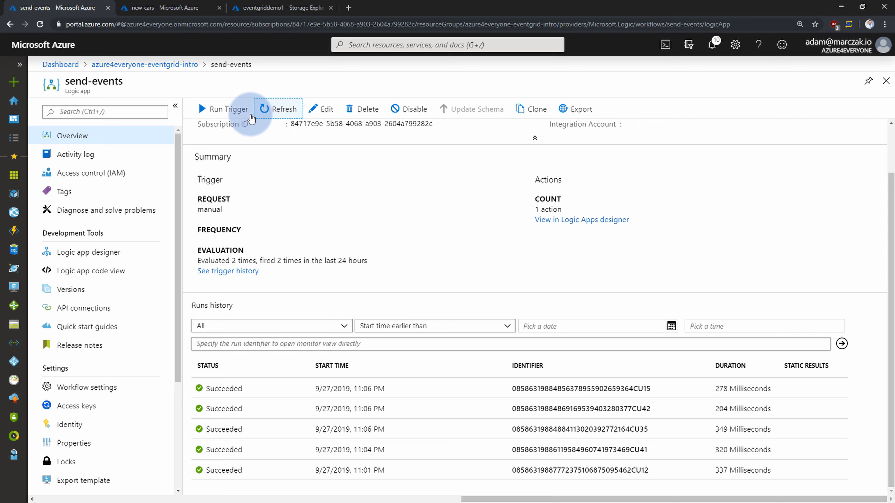
{"action": "left_click", "coordinate": [278, 108]}
{"action": "scroll", "coordinate": [268, 210], "scroll_direction": "up", "scroll_amount": 1}
{"action": "left_click", "coordinate": [363, 130]}
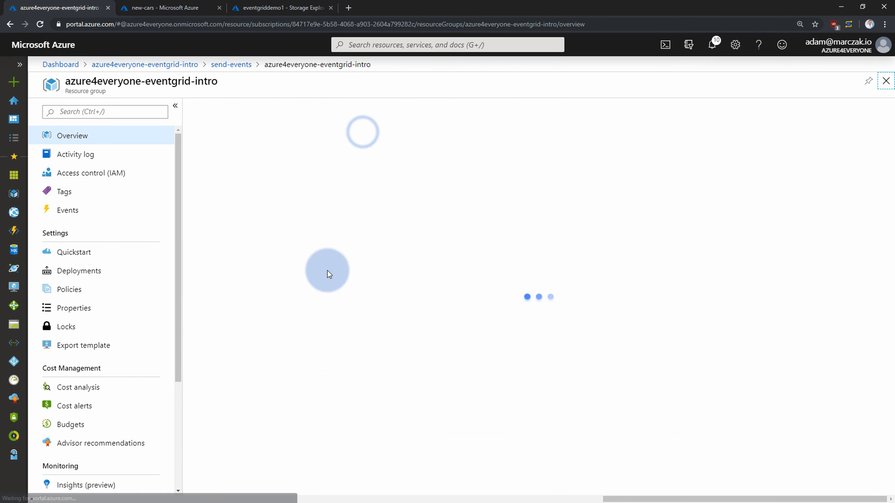
{"action": "left_click", "coordinate": [269, 378]}
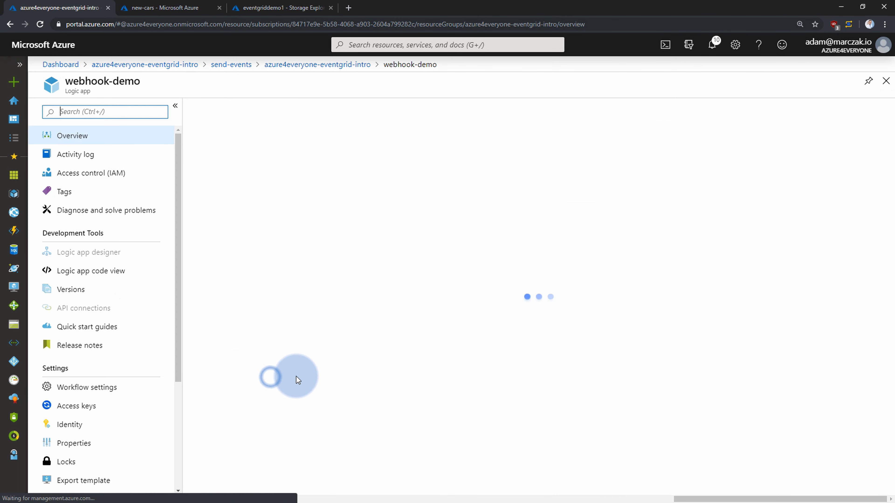
Open the latest webhook-demo run and examine the output body of its HTTP request trigger.
{"action": "scroll", "coordinate": [268, 398], "scroll_direction": "down", "scroll_amount": 1}
{"action": "left_click", "coordinate": [246, 416]}
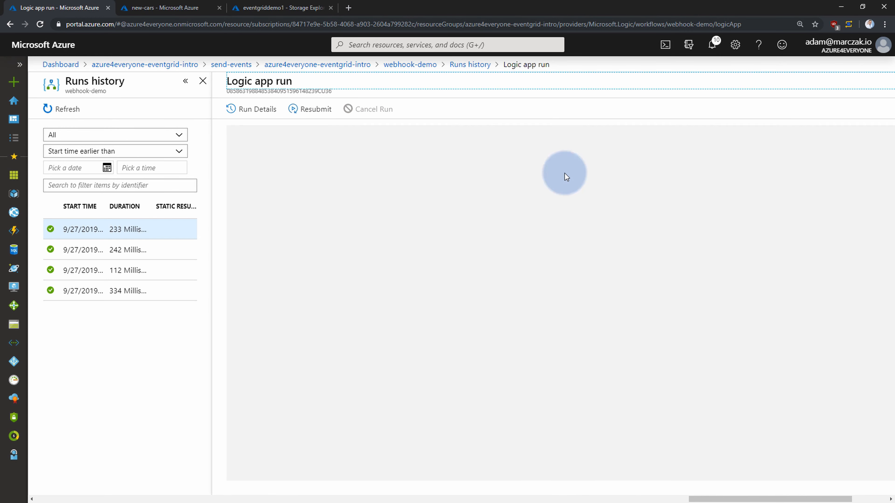
{"action": "left_click", "coordinate": [567, 148]}
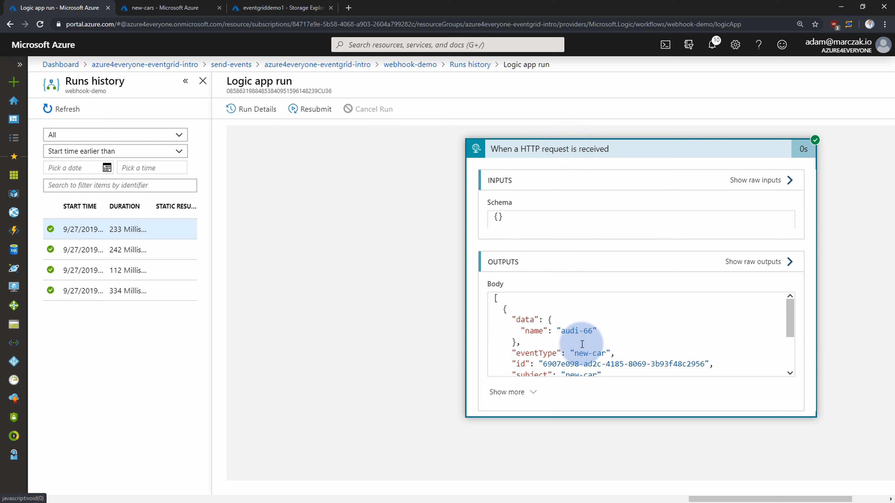
{"action": "left_click", "coordinate": [322, 273]}
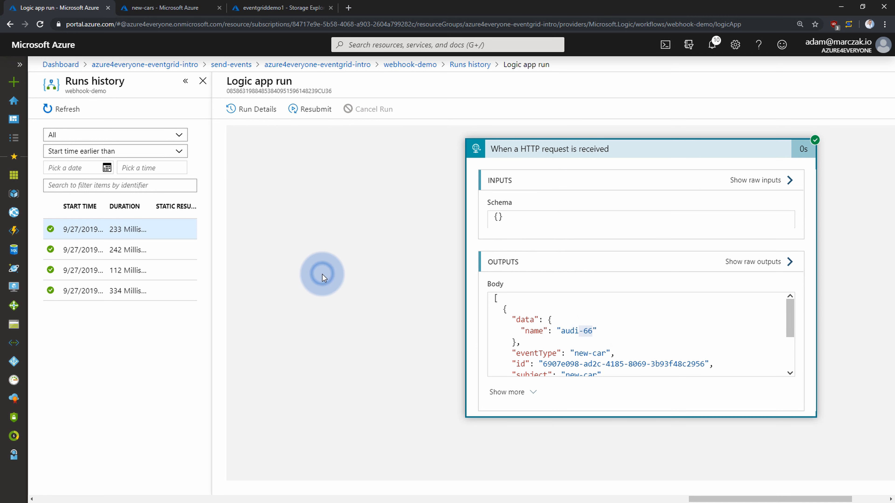